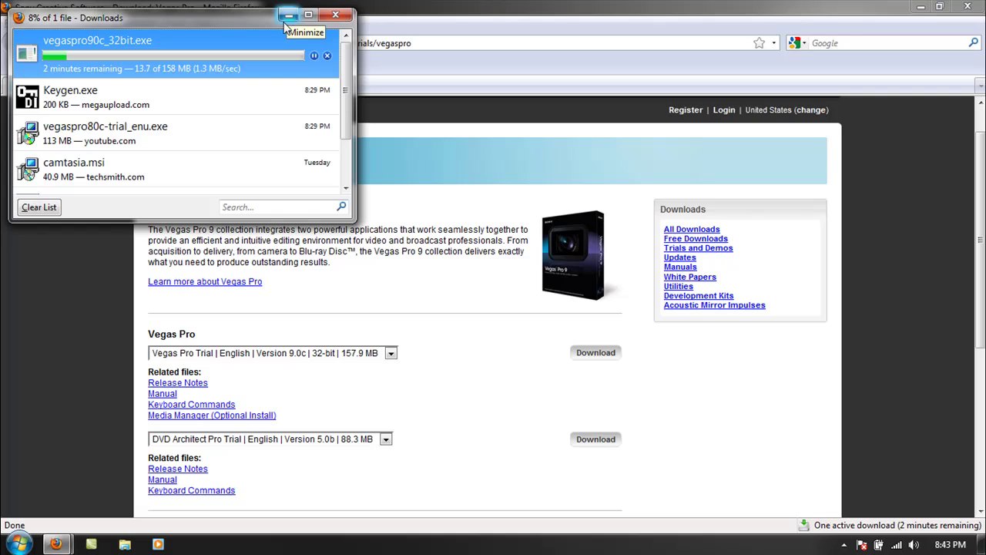
# - Minimize the Firefox Downloads window while the Vegas Pro 9.0c 32-bit installer downloads
pyautogui.click(287, 17)
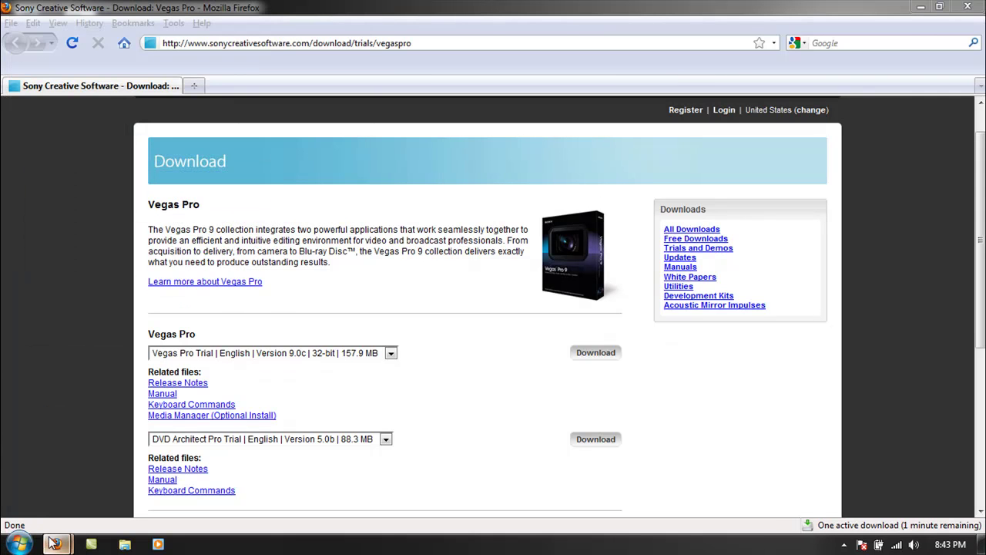
# - Restore the Downloads list showing the finished 158 MB vegaspro90c_32bit.exe and move it lower on the page
pyautogui.moveTo(56, 543)
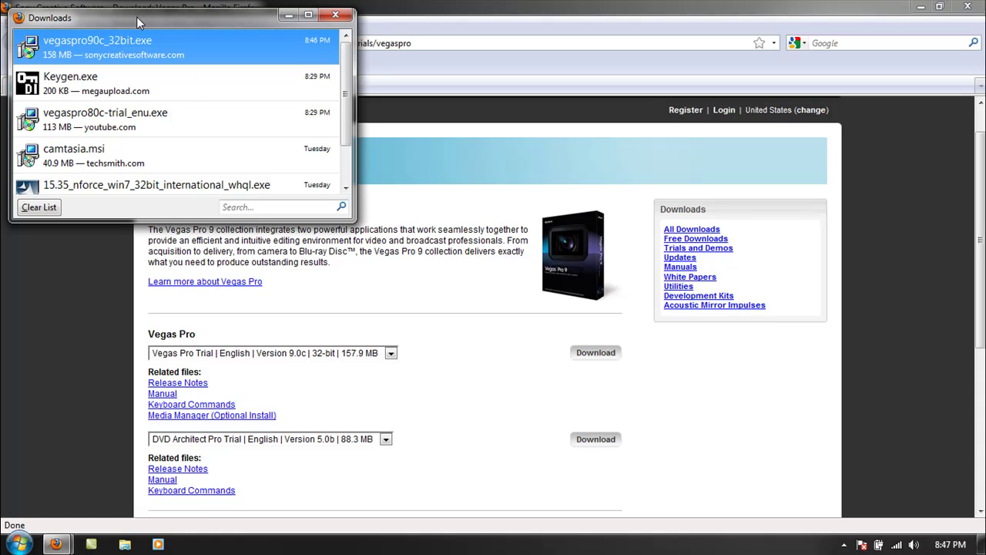
pyautogui.moveTo(137, 16); pyautogui.dragTo(130, 105)
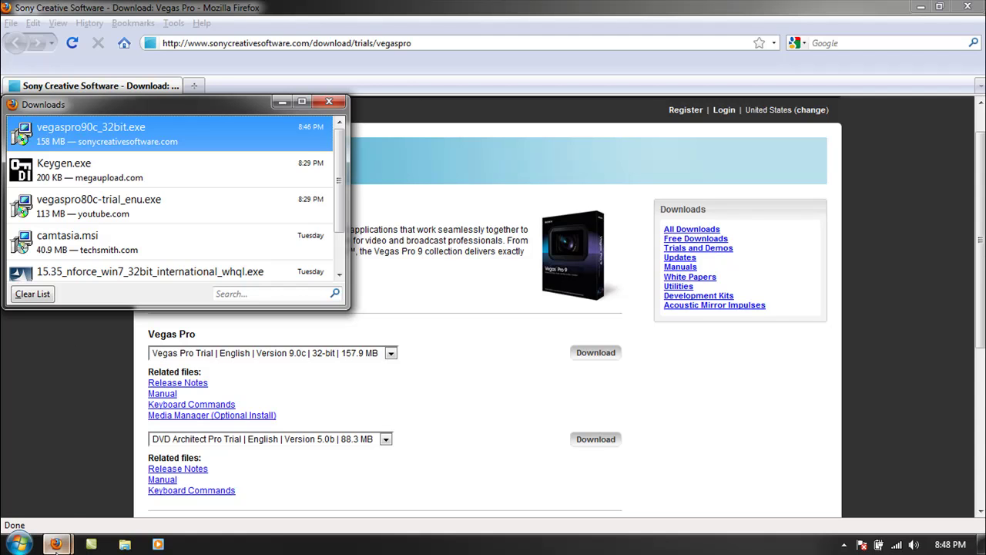
pyautogui.moveTo(98, 104); pyautogui.dragTo(104, 110)
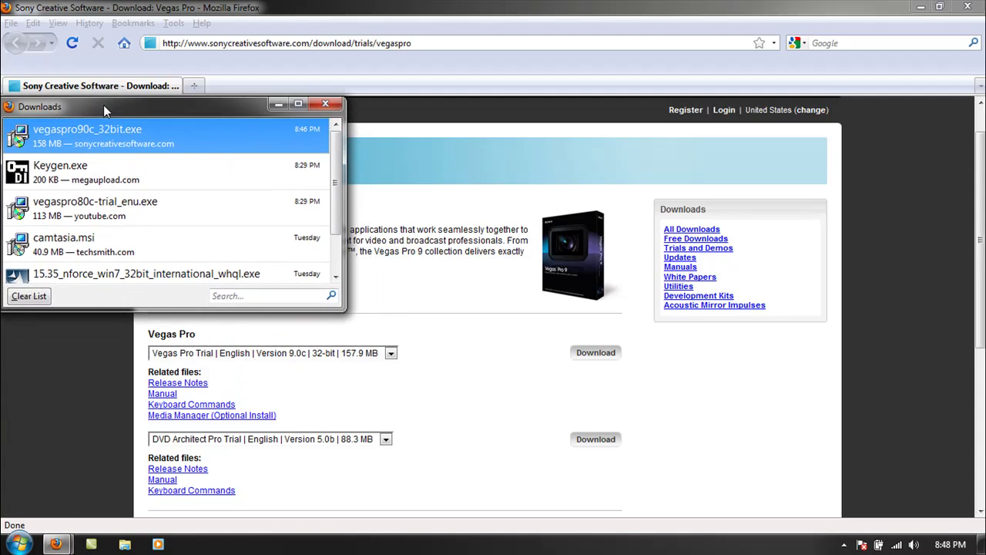
# - Load the pasted Megaupload link for Keygen.exe in a new tab
pyautogui.click(193, 86)
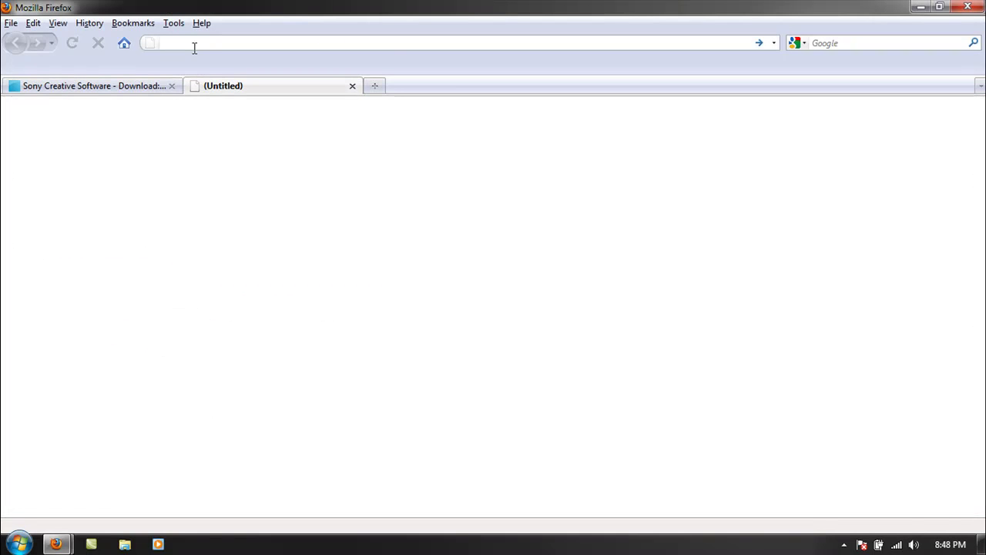
pyautogui.press('Return')
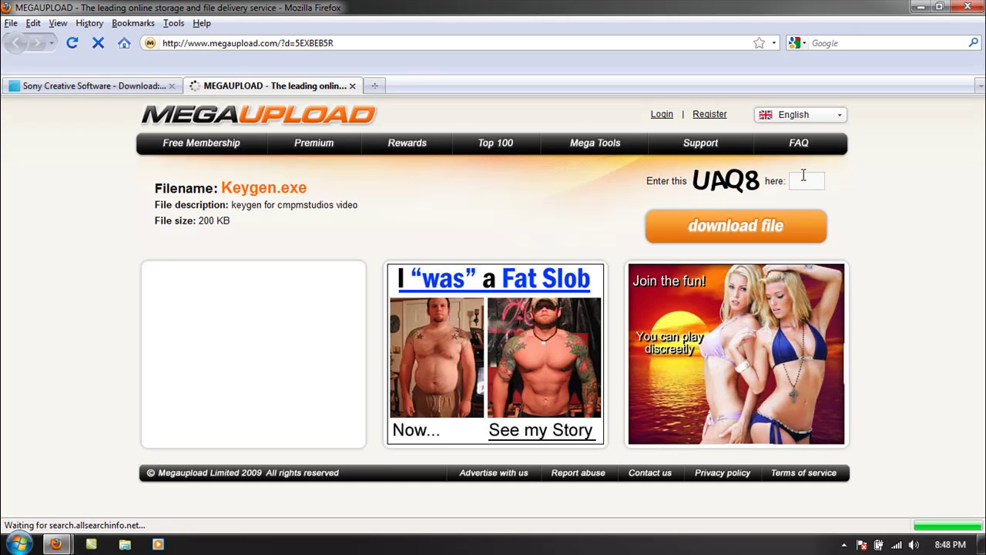
# - Solve the captcha to request the Keygen.exe download, then close the Megaupload tab
pyautogui.write('uaq')
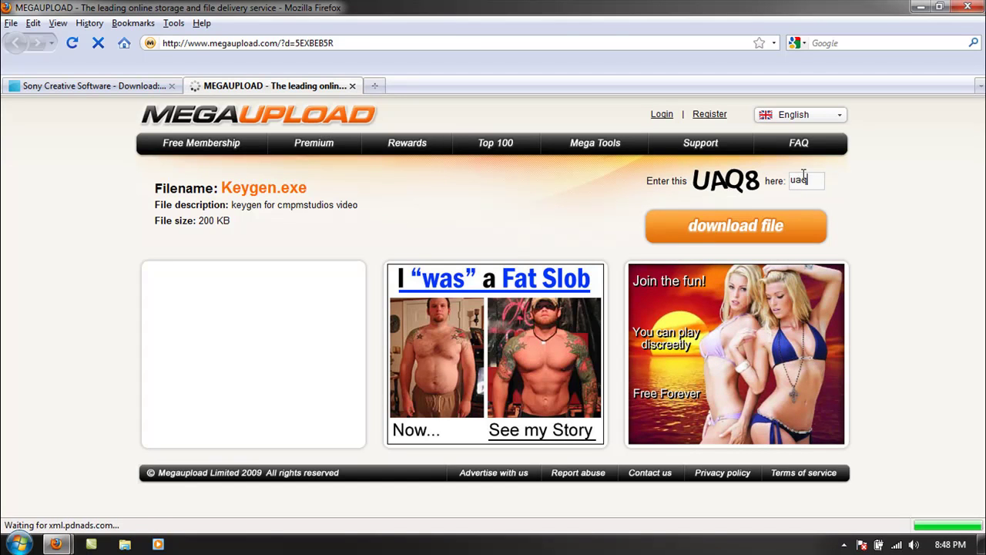
pyautogui.write('8')
pyautogui.press('Return')
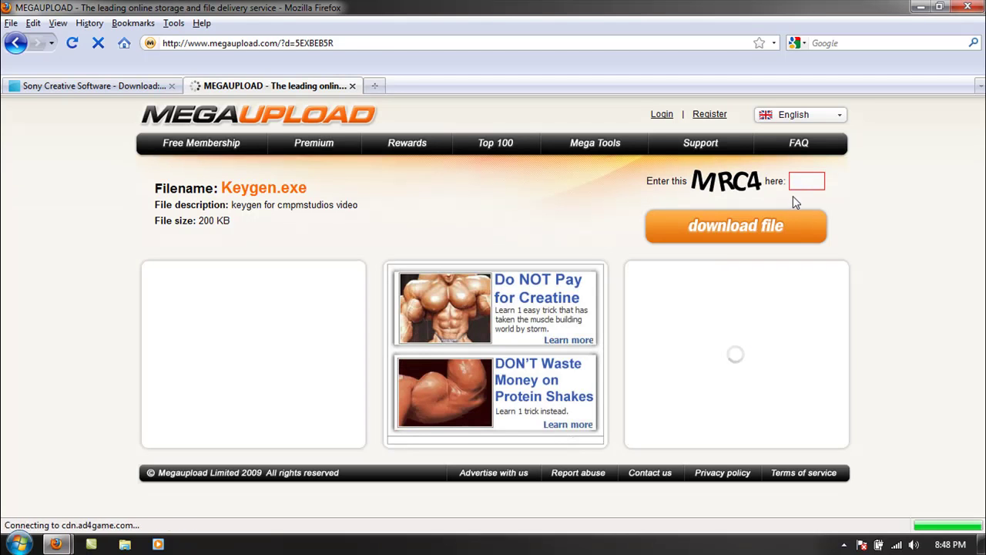
pyautogui.click(800, 180)
pyautogui.write('m')
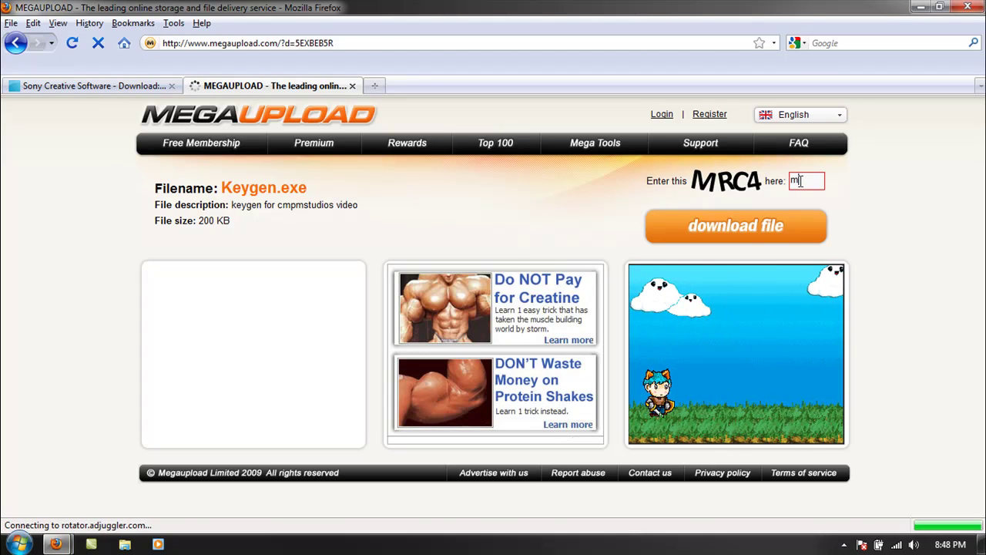
pyautogui.write('rc4')
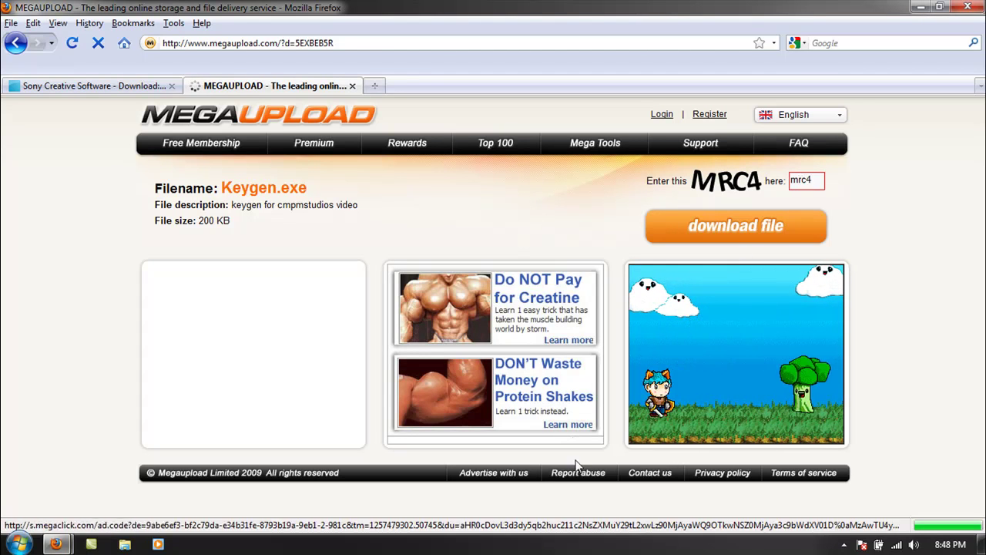
pyautogui.click(688, 238)
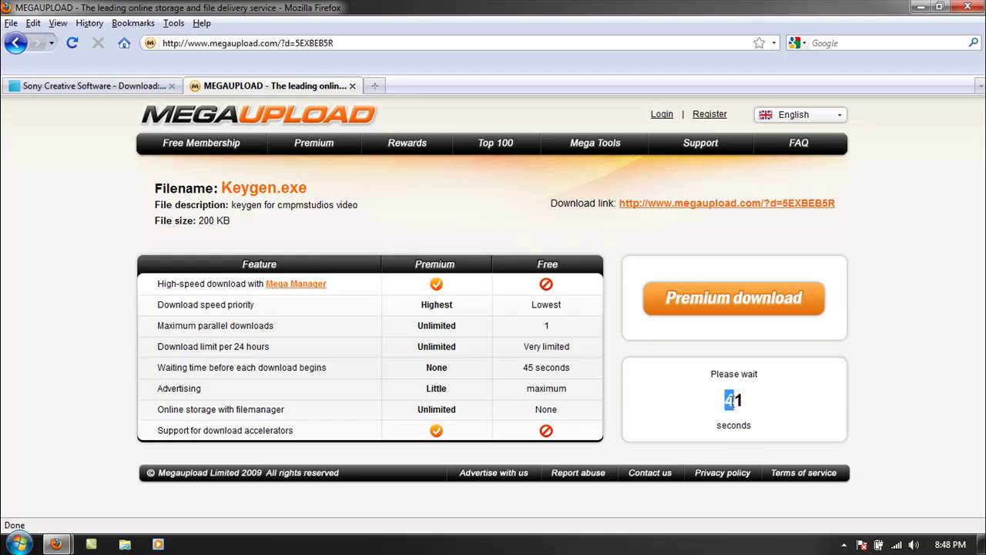
pyautogui.moveTo(755, 404); pyautogui.dragTo(735, 399)
pyautogui.click(352, 86)
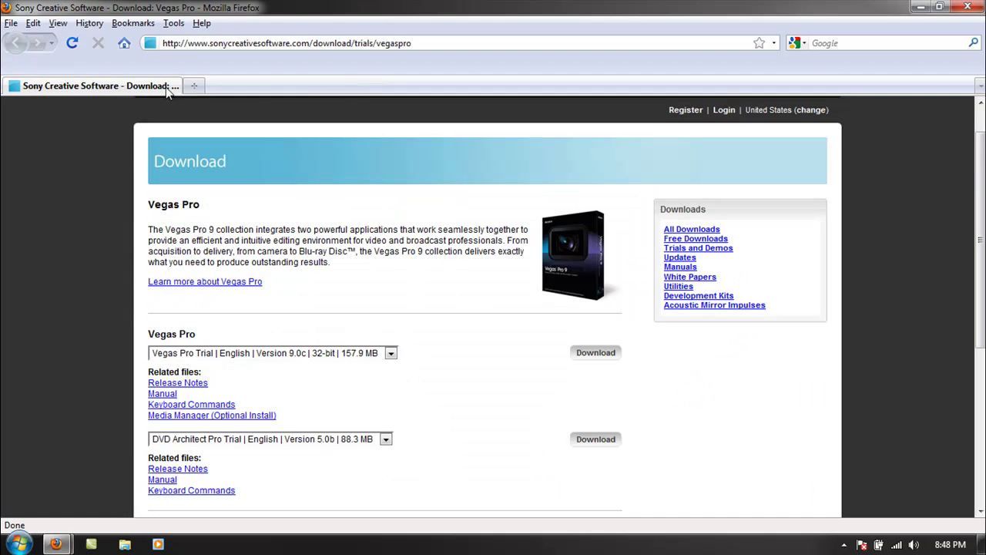
# - Close Firefox and its downloads list, then place the vegaspro90c_32bit and Keygen icons together on the desktop
pyautogui.click(975, 7)
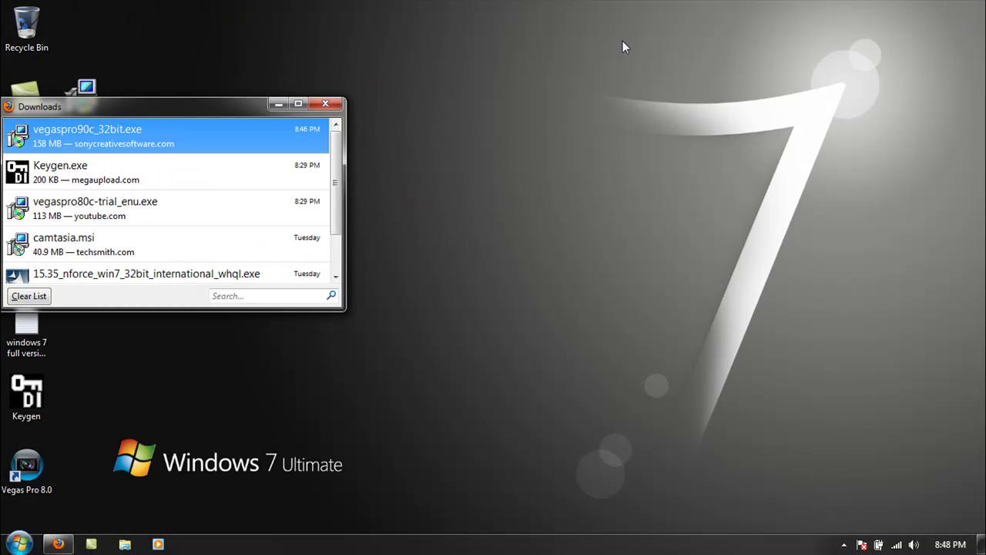
pyautogui.click(322, 104)
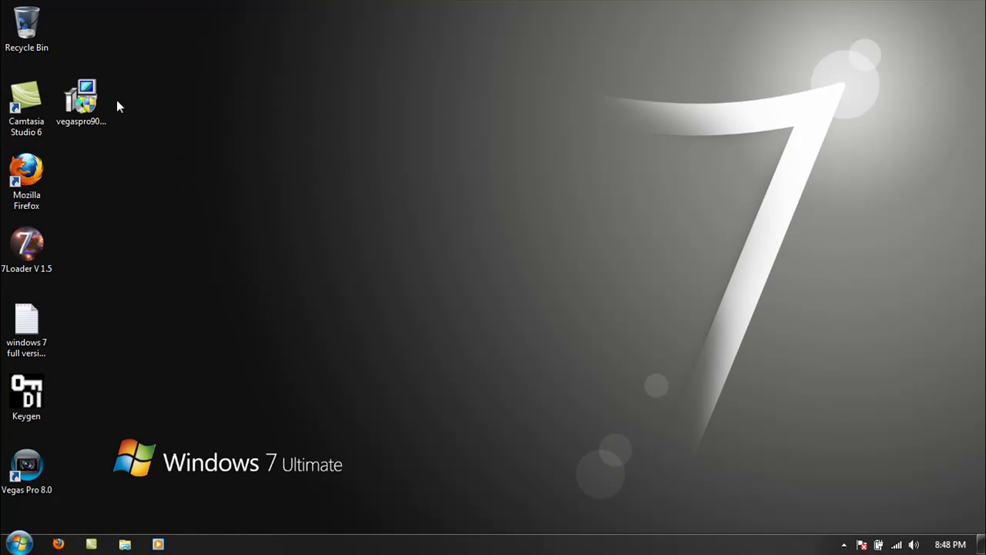
pyautogui.moveTo(82, 98); pyautogui.dragTo(241, 116)
pyautogui.moveTo(44, 379); pyautogui.dragTo(231, 197)
pyautogui.moveTo(378, 59); pyautogui.dragTo(186, 219)
pyautogui.click(479, 177)
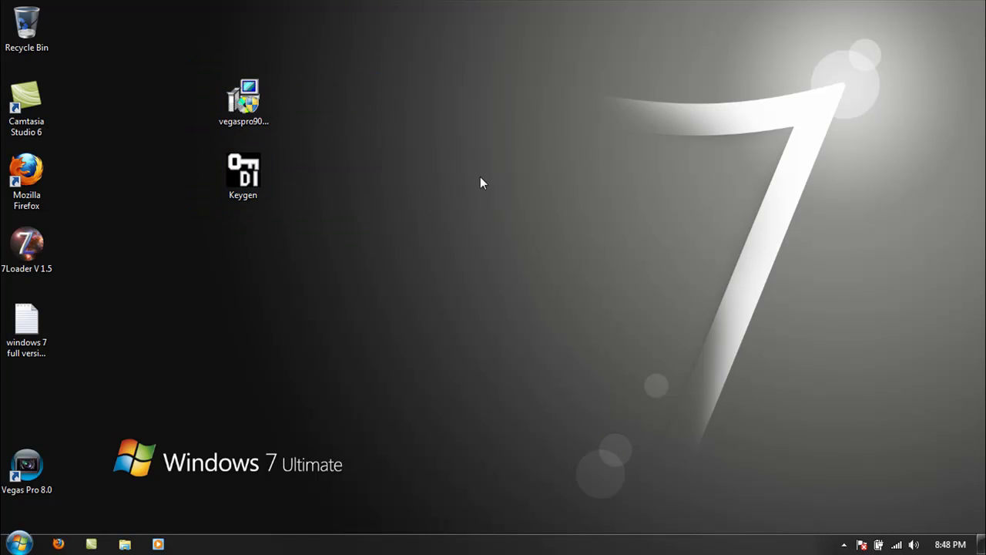
pyautogui.click(251, 98)
# - Launch vegaspro90c_32bit with English as the language and install the Visual C++ prerequisites
pyautogui.doubleClick(251, 97)
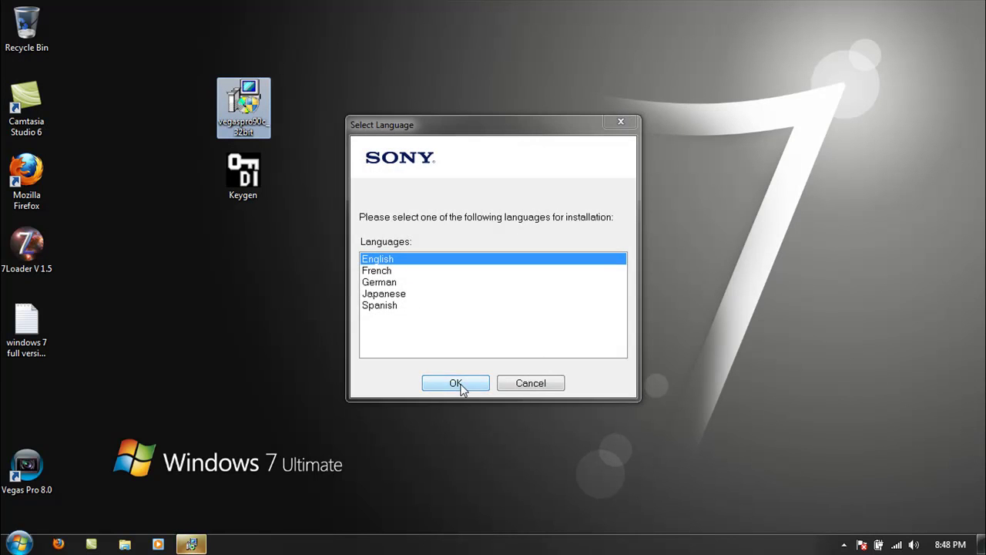
pyautogui.click(456, 384)
pyautogui.click(527, 323)
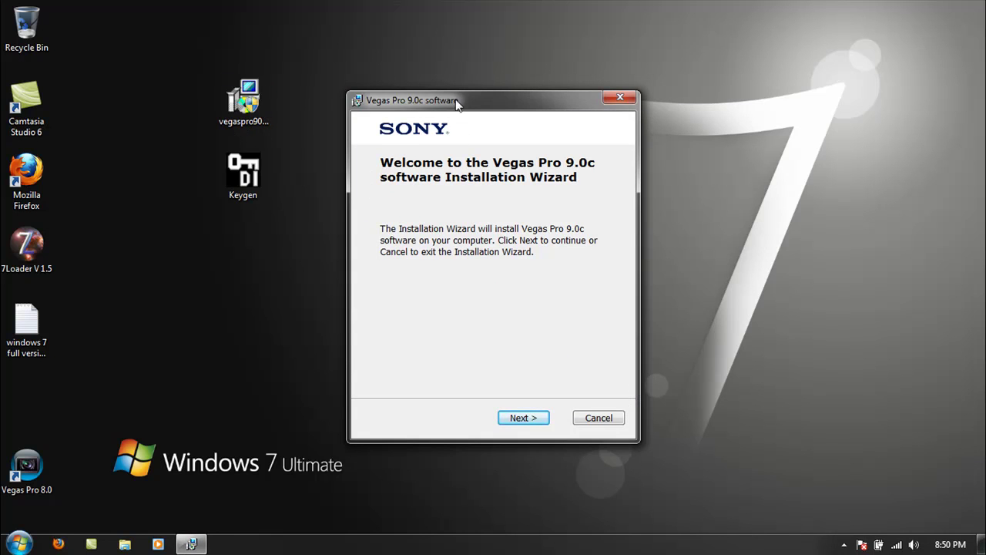
# - Accept the licence, keep the default path, add a desktop shortcut, install, and close the wizard
pyautogui.click(523, 418)
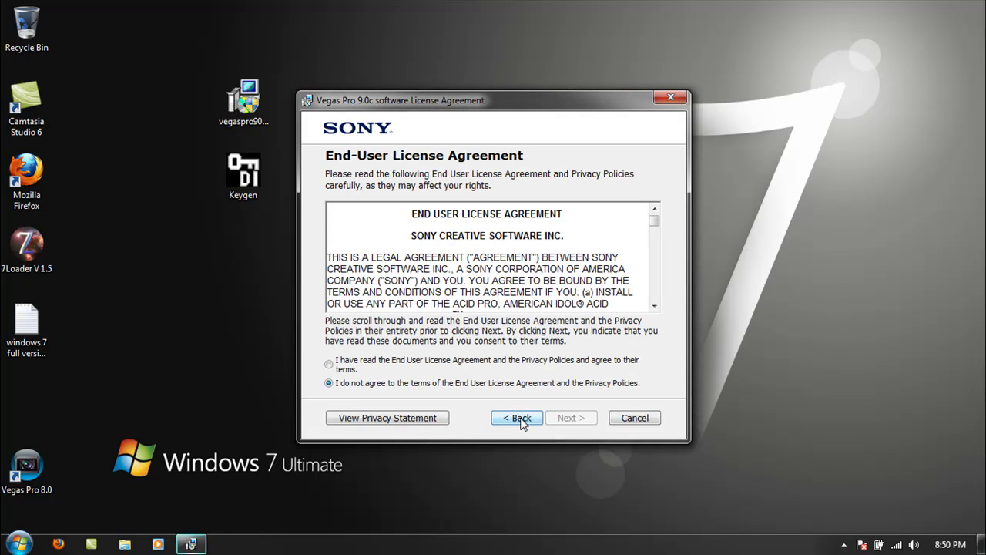
pyautogui.click(336, 362)
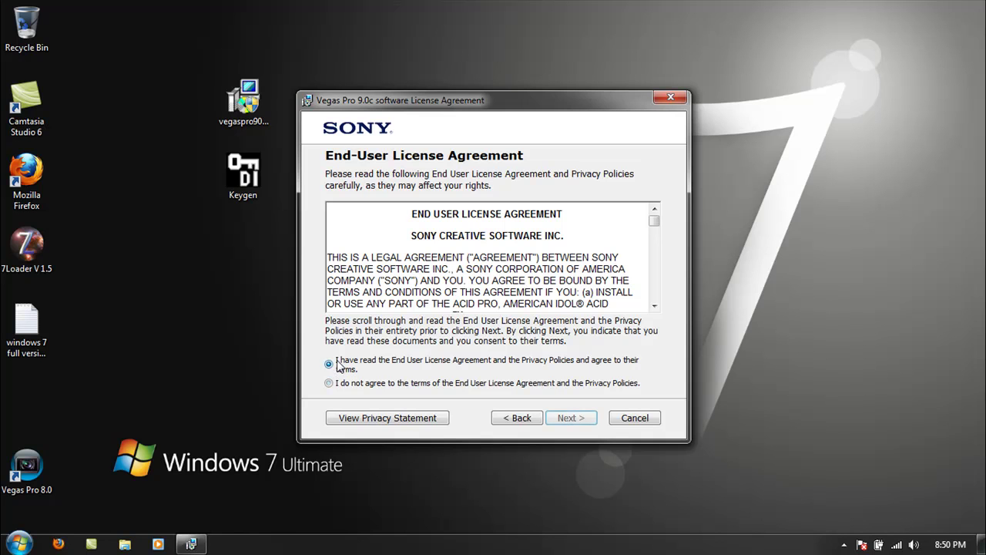
pyautogui.click(571, 419)
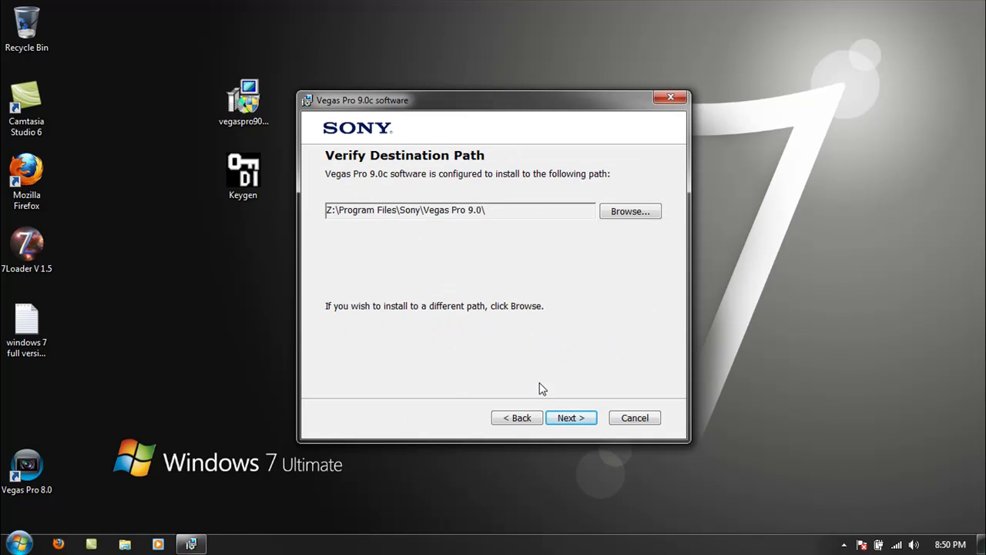
pyautogui.click(564, 418)
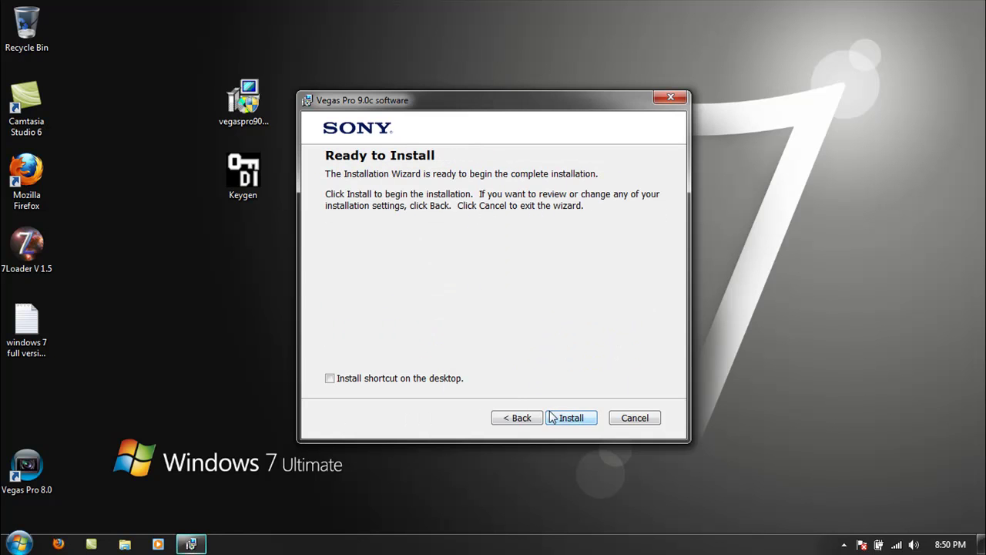
pyautogui.click(329, 378)
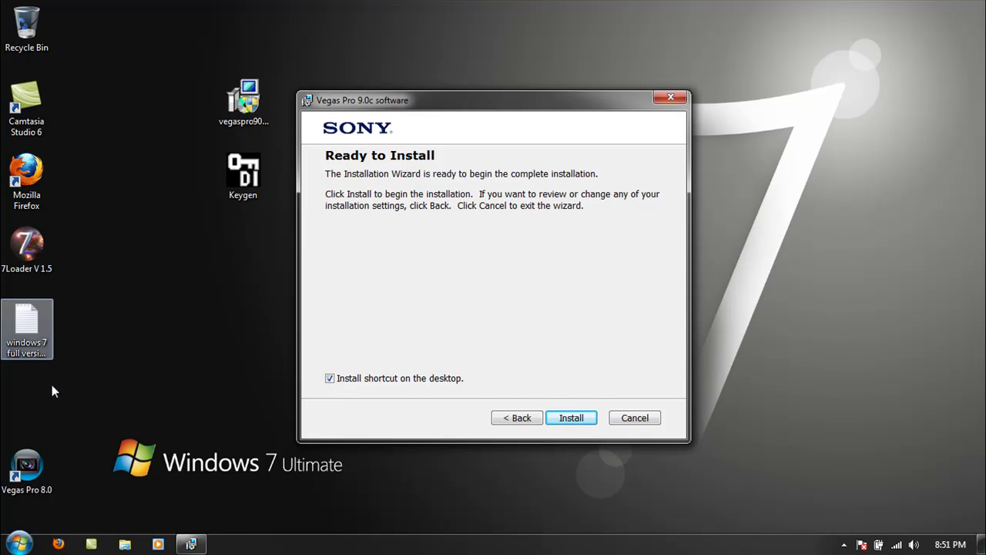
pyautogui.click(583, 423)
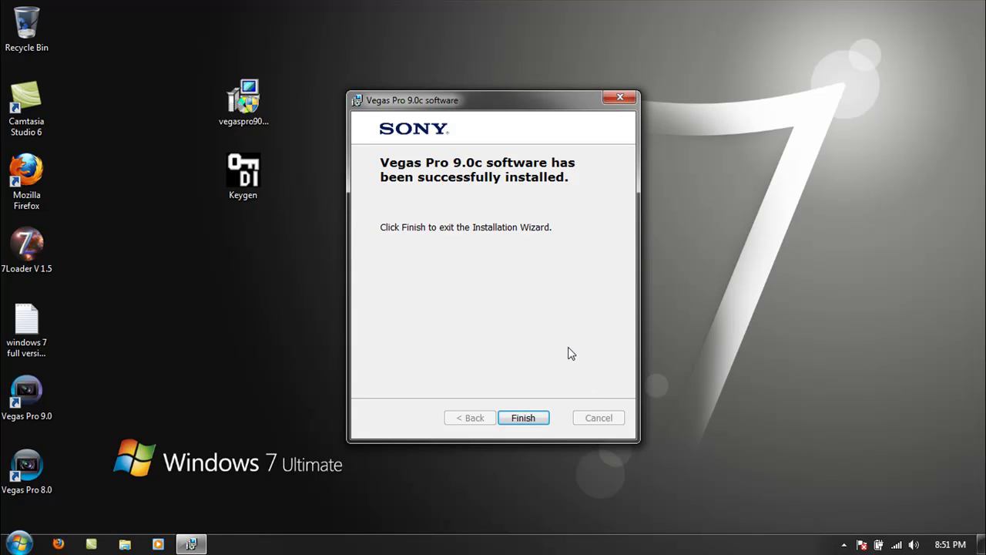
pyautogui.click(523, 418)
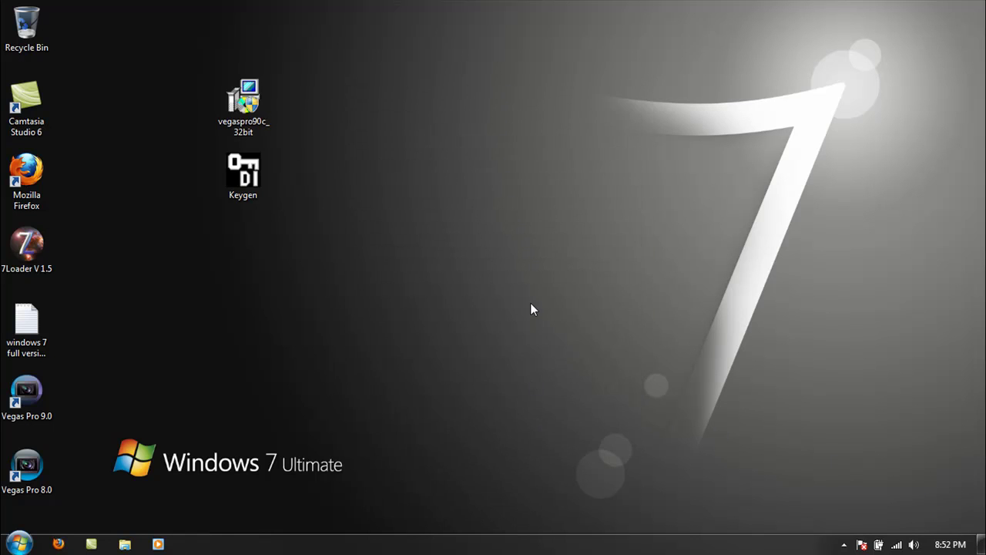
# - Move the Vegas Pro 9.0 shortcut to the top middle and the installer beside the Recycle Bin
pyautogui.moveTo(33, 398); pyautogui.dragTo(411, 105)
pyautogui.click(394, 223)
pyautogui.moveTo(256, 101); pyautogui.dragTo(154, 35)
pyautogui.click(160, 48)
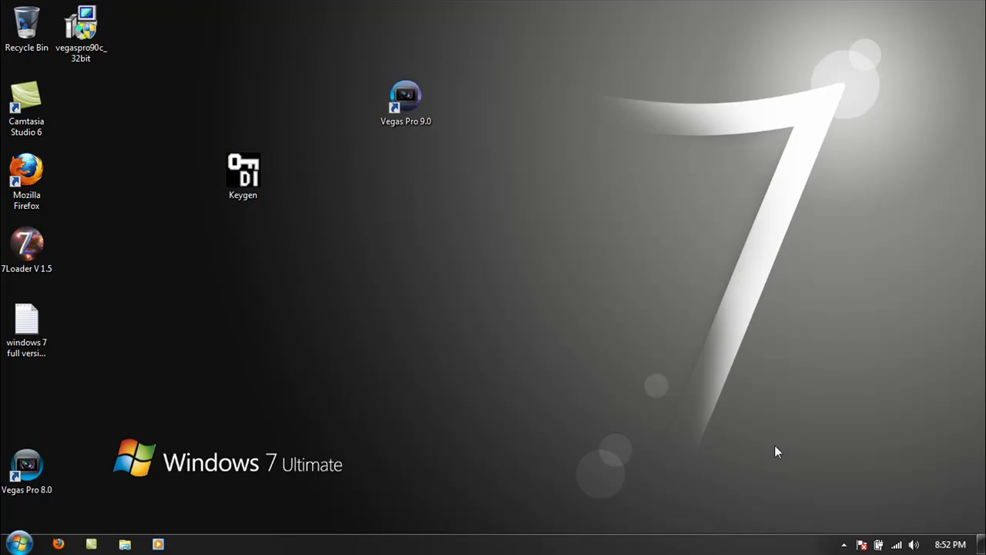
# - Mute and unmute the speakers from the tray volume control, then select the Keygen file
pyautogui.click(914, 544)
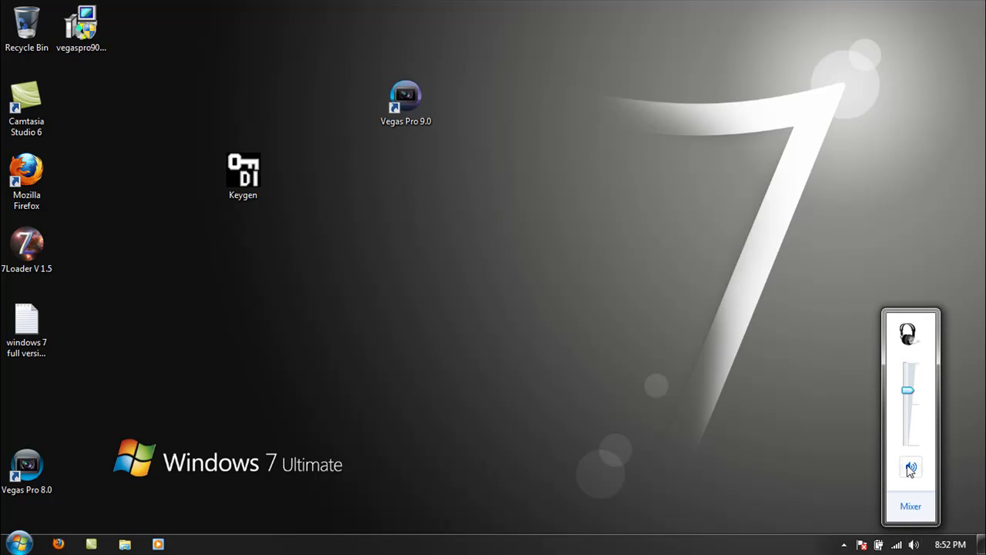
pyautogui.click(911, 468)
pyautogui.click(912, 467)
pyautogui.click(819, 437)
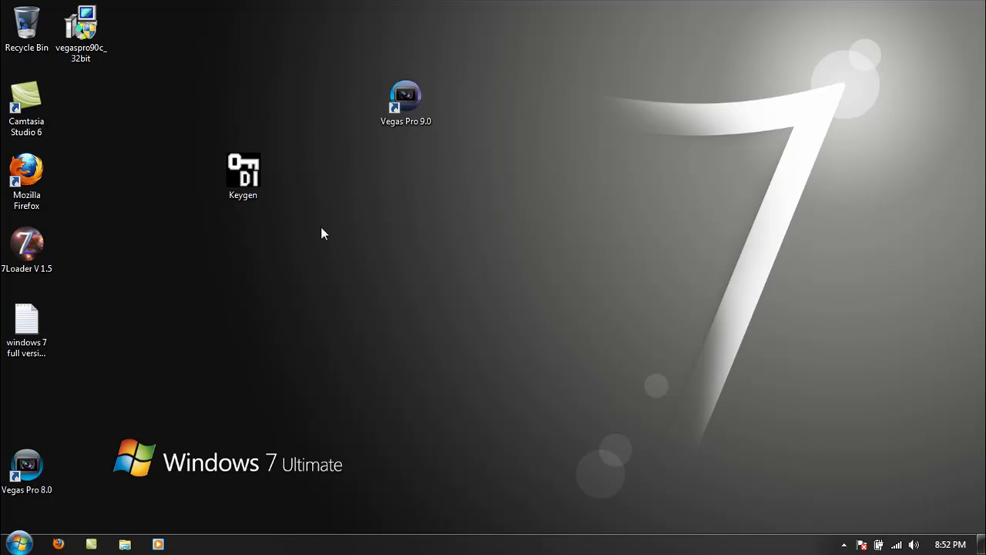
pyautogui.click(244, 191)
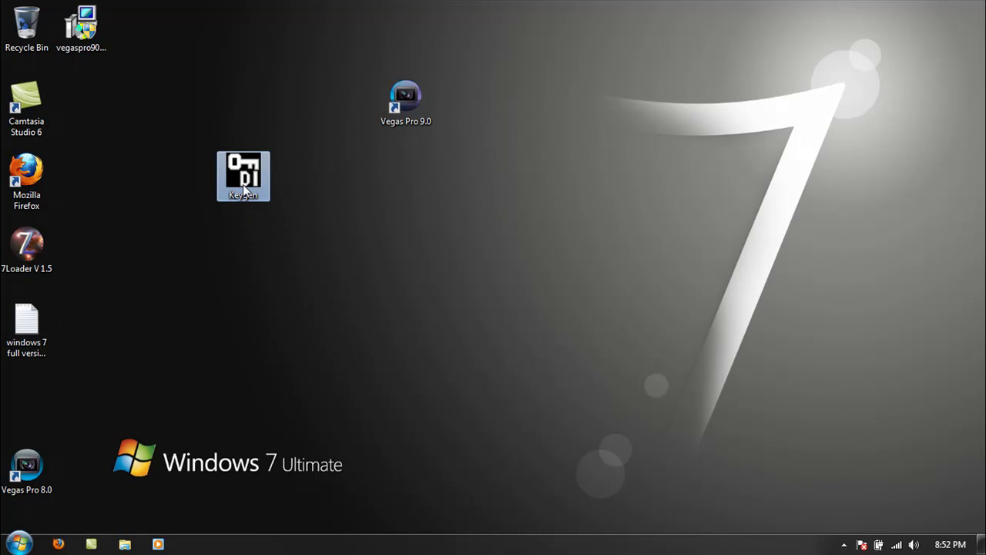
# - Run Keygen as administrator, choose Vegas Pro 9.0 (32 and 64 bit) Series, and generate new codes
pyautogui.rightClick(258, 171)
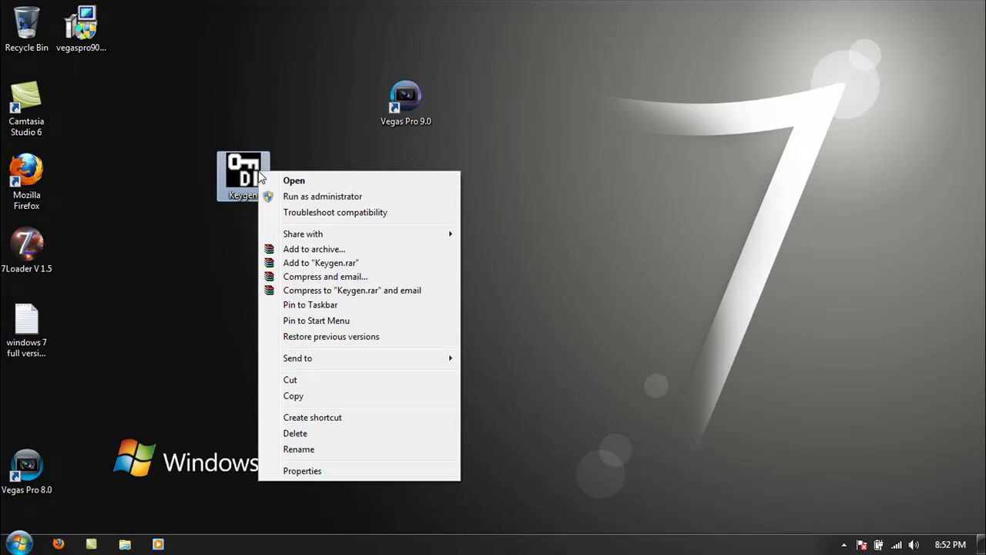
pyautogui.click(322, 196)
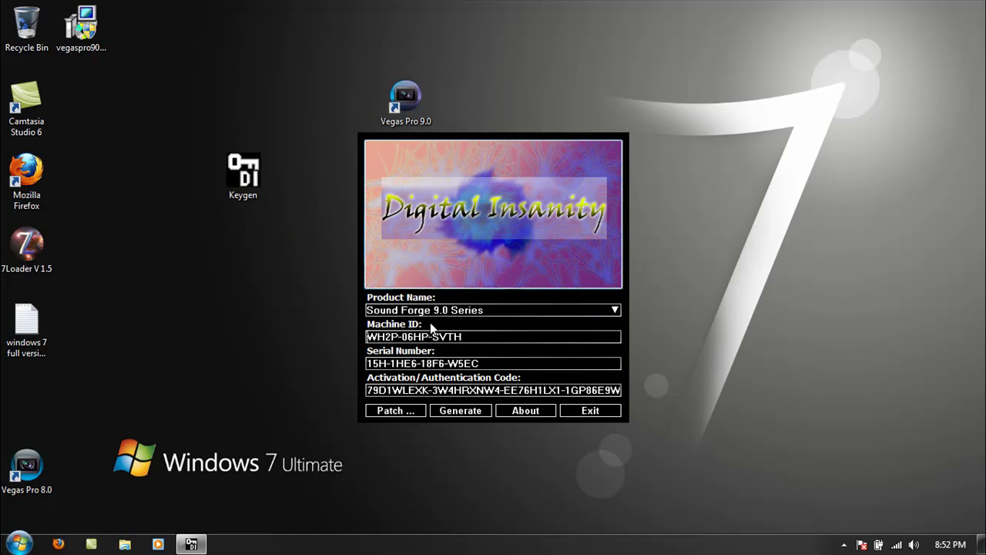
pyautogui.click(445, 312)
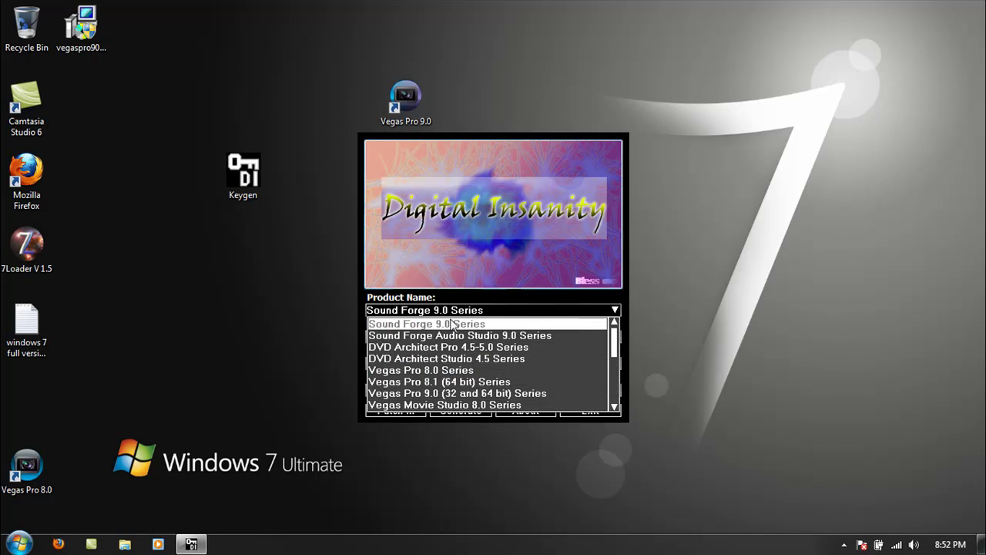
pyautogui.click(443, 393)
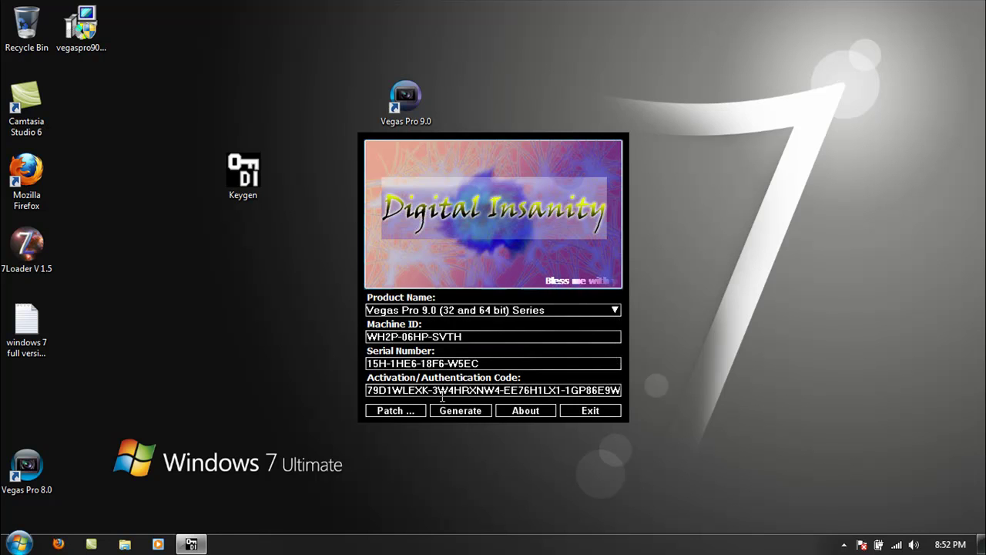
pyautogui.click(444, 411)
pyautogui.click(444, 411)
pyautogui.click(445, 412)
pyautogui.click(446, 412)
# - Regenerate codes, then patch Z:\Program Files\Sony\Vegas Pro 9.0 and dismiss the success message
pyautogui.click(447, 412)
pyautogui.click(446, 412)
pyautogui.click(404, 412)
pyautogui.scroll(3, 424, 279)
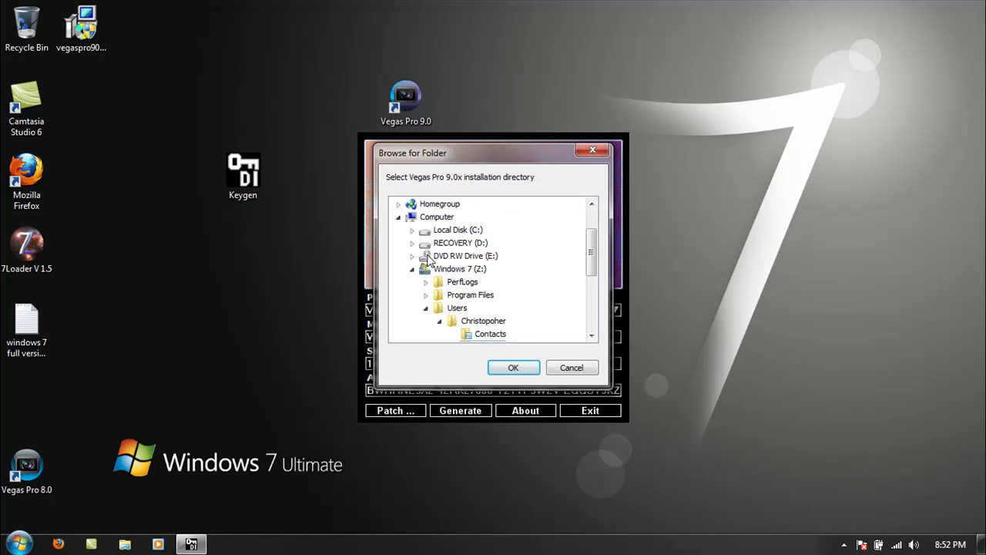
pyautogui.click(423, 274)
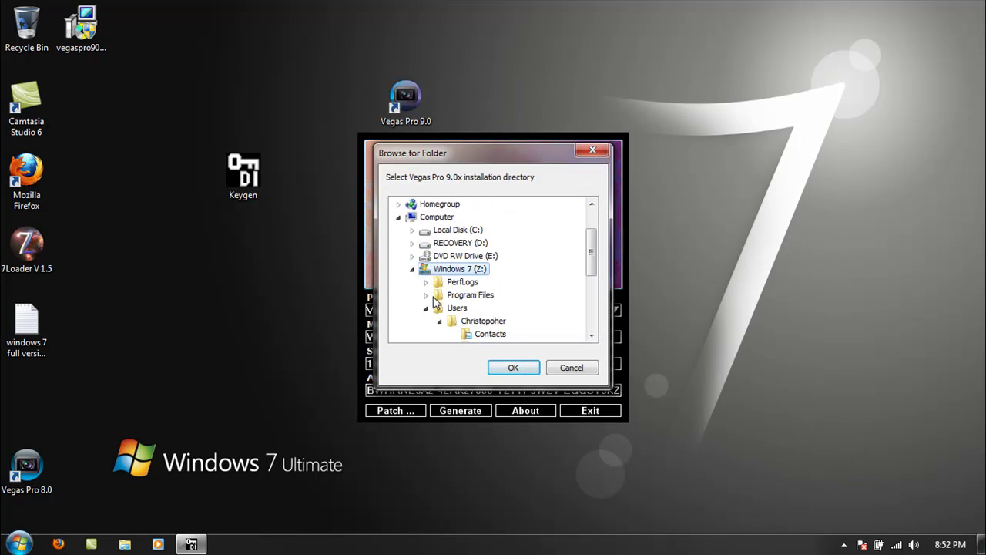
pyautogui.click(426, 295)
pyautogui.press('s')
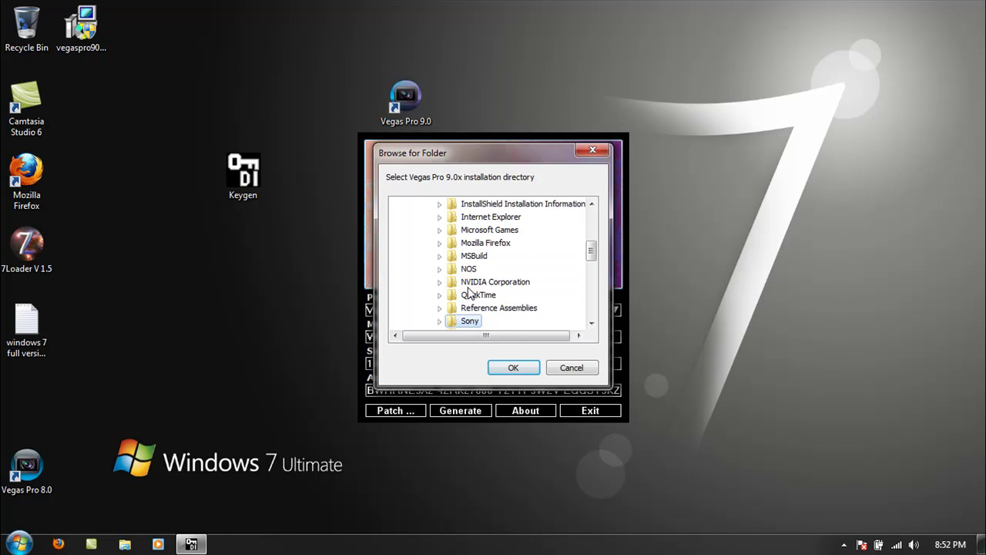
pyautogui.click(442, 320)
pyautogui.click(493, 320)
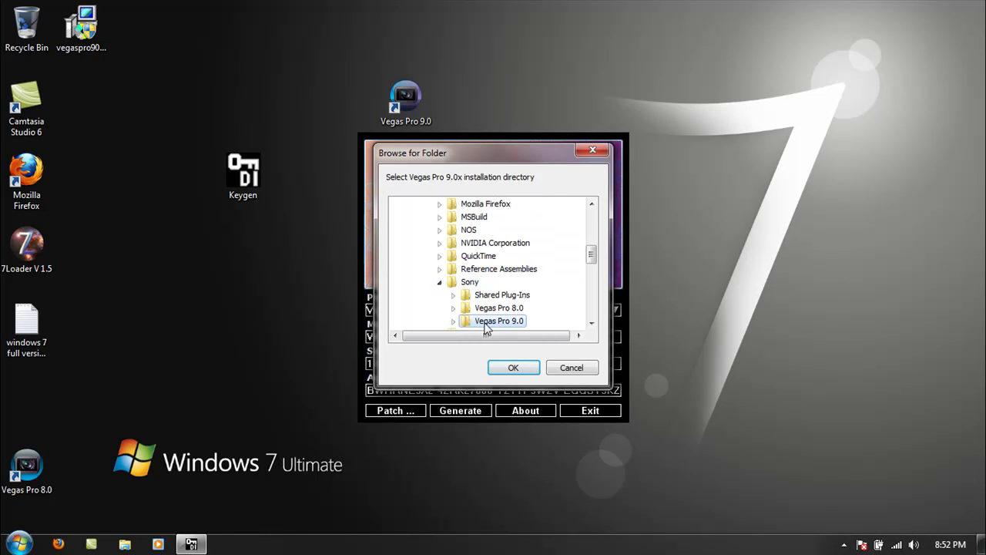
pyautogui.click(513, 367)
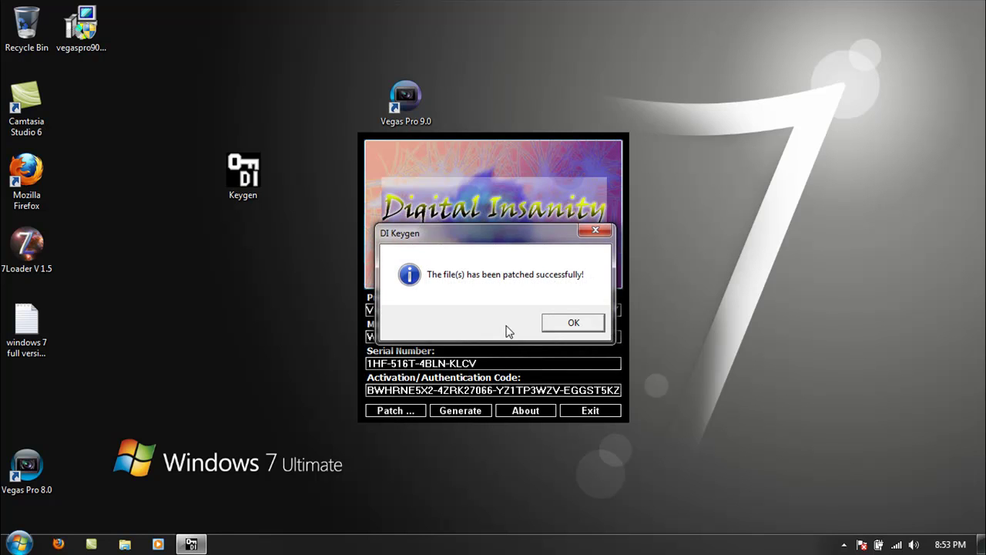
pyautogui.click(553, 326)
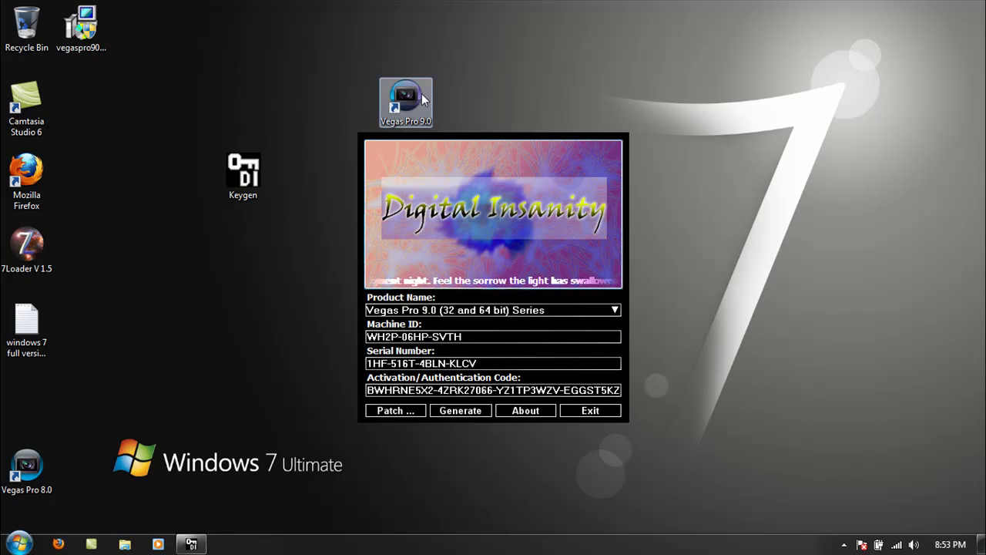
# - Move the Vegas Pro 9.0 shortcut left, launch Vegas, and advance the registration dialog
pyautogui.moveTo(414, 97); pyautogui.dragTo(249, 95)
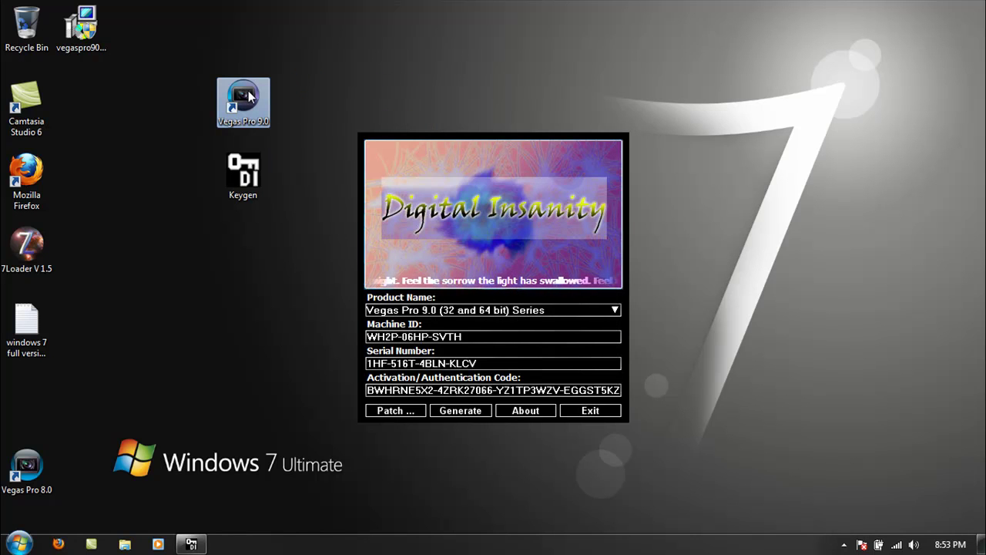
pyautogui.doubleClick(244, 96)
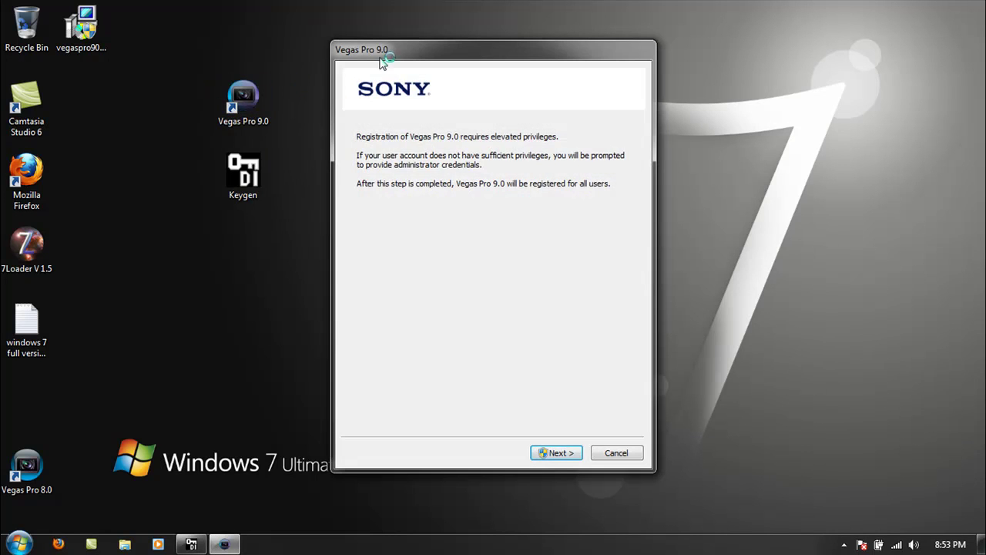
pyautogui.moveTo(350, 67); pyautogui.dragTo(152, 75)
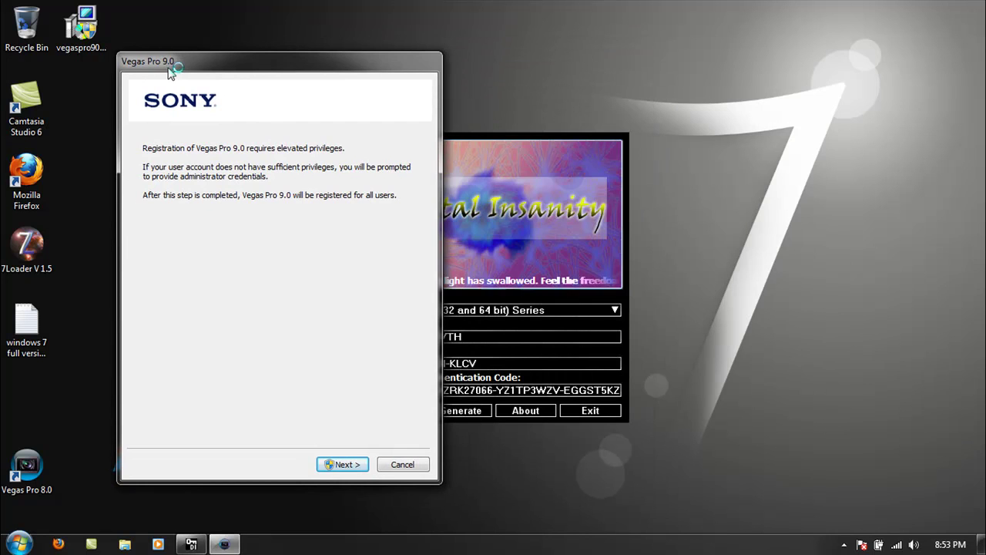
pyautogui.click(343, 464)
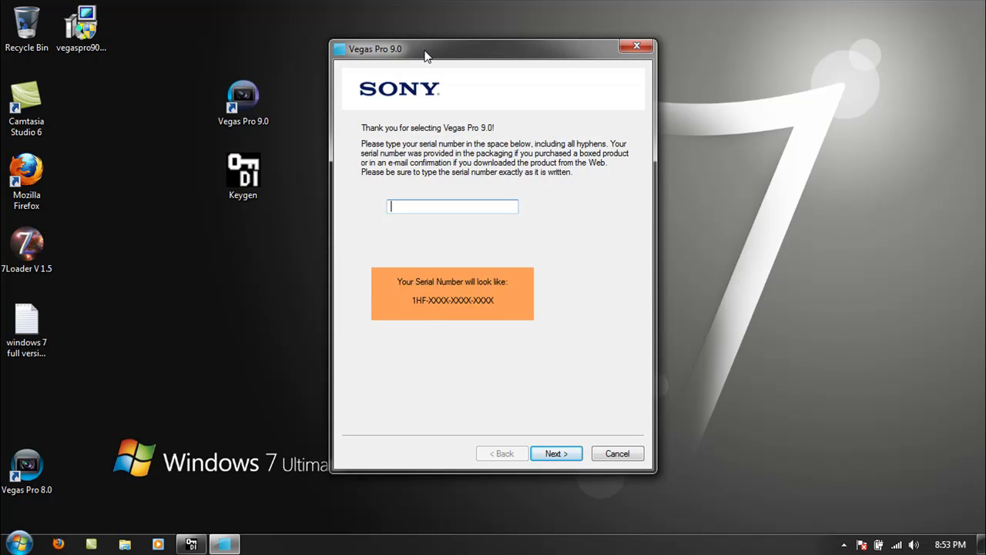
# - Copy the keygen's serial number into the serial number box and continue
pyautogui.moveTo(426, 55); pyautogui.dragTo(123, 77)
pyautogui.doubleClick(497, 362)
pyautogui.hotkey('ctrl', 'c')
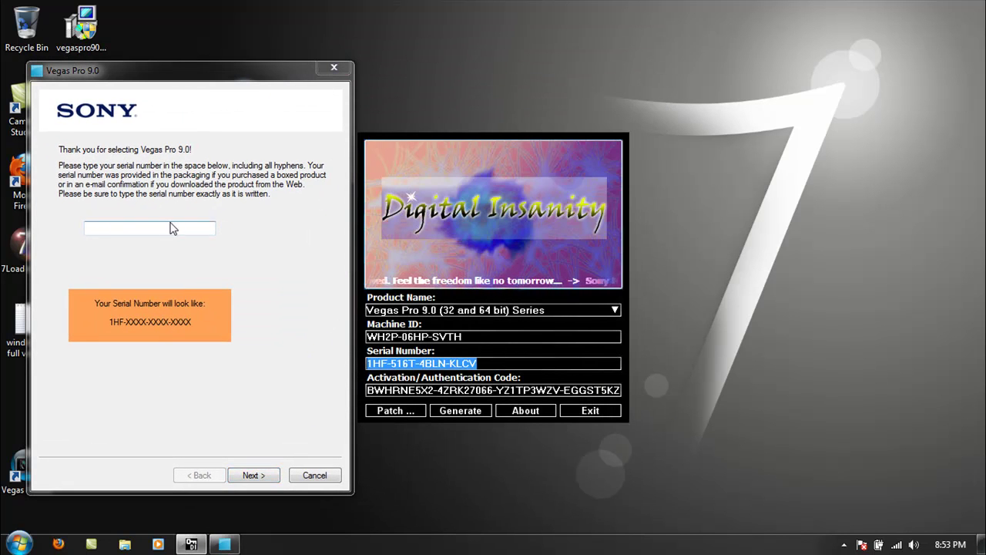
pyautogui.click(171, 228)
pyautogui.hotkey('ctrl', 'v')
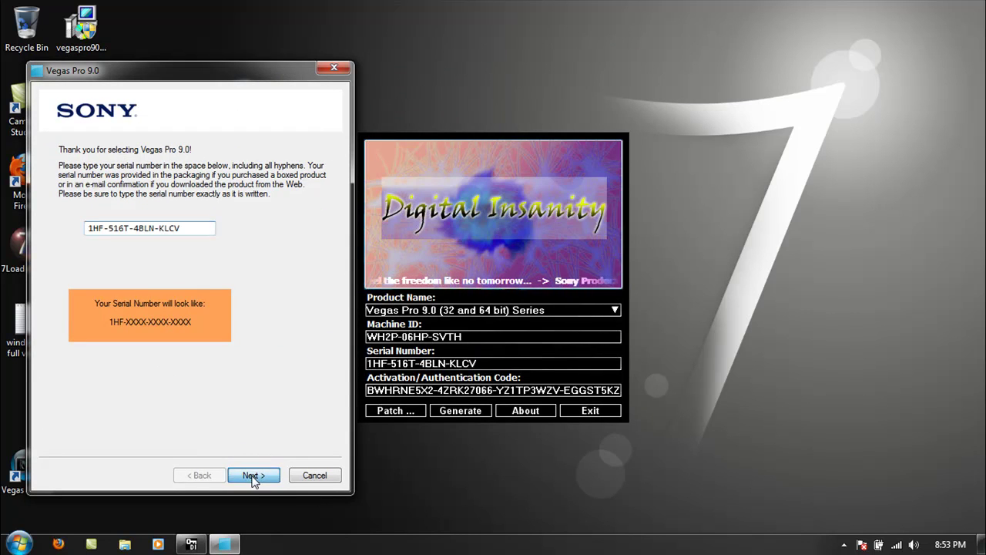
pyautogui.click(253, 475)
# - Choose registering from another computer and continue to the registration details form
pyautogui.click(456, 230)
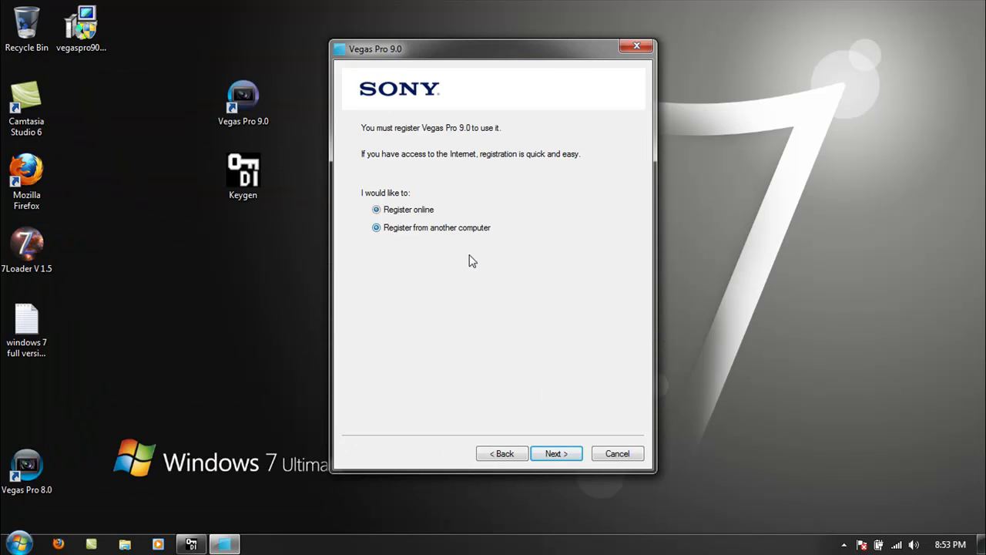
pyautogui.click(549, 453)
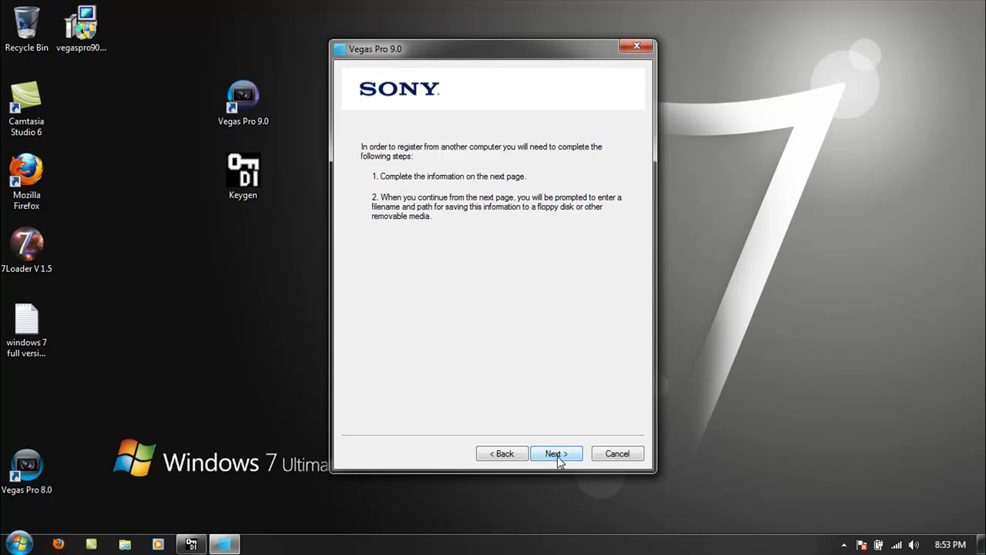
pyautogui.click(558, 456)
pyautogui.click(571, 169)
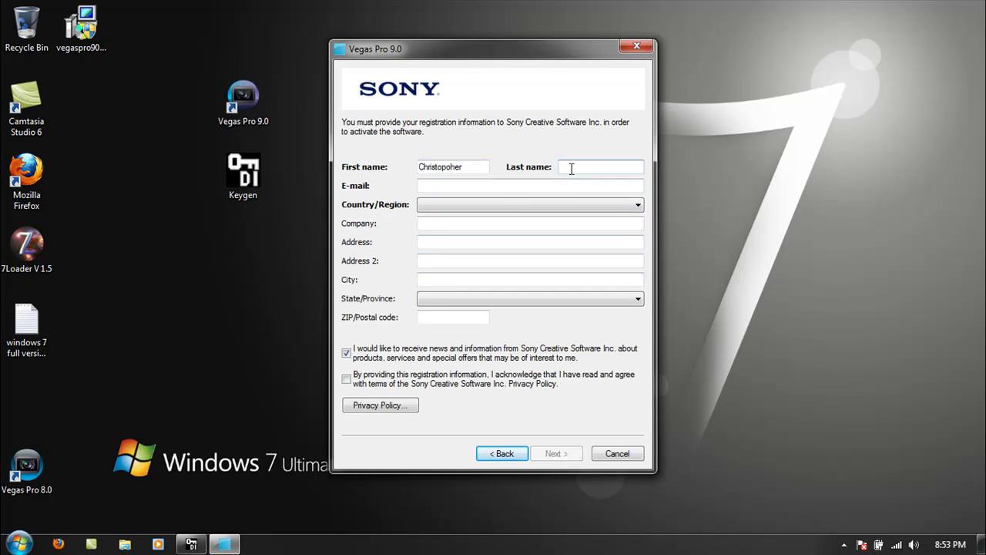
# - Fill in the registration form's e-mail address, country, city and state fields
pyautogui.click(420, 185)
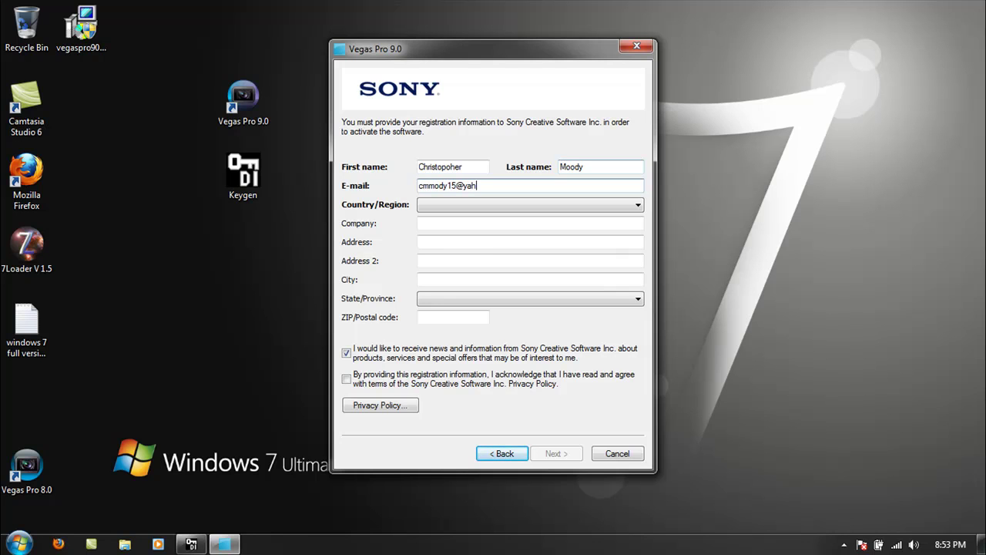
pyautogui.press('Tab')
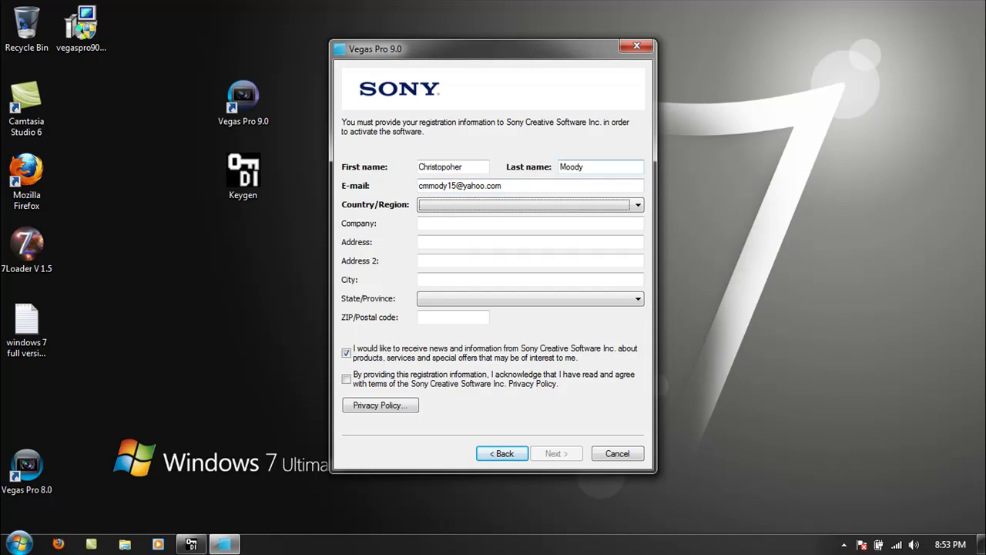
pyautogui.press('u')
pyautogui.press('u')
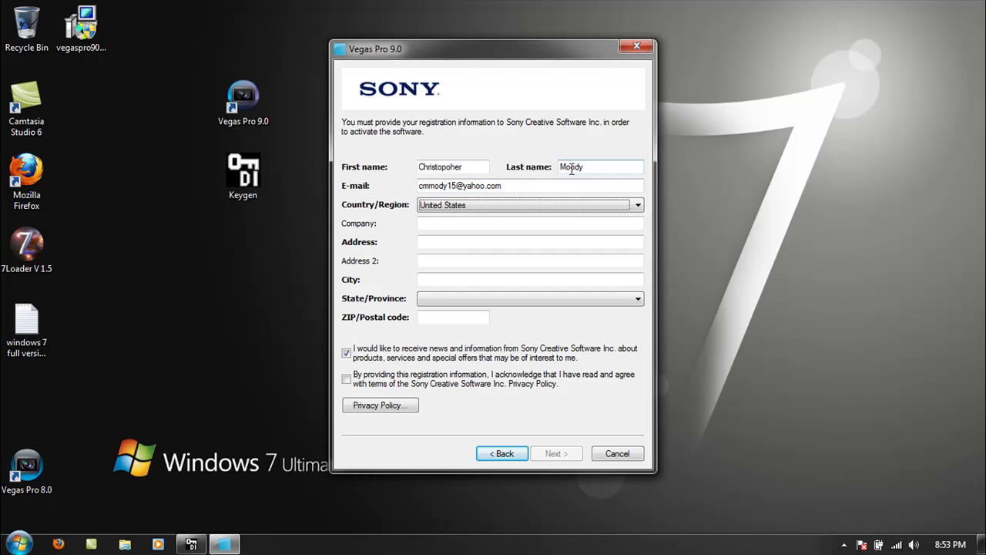
pyautogui.press('Tab')
pyautogui.press('Tab')
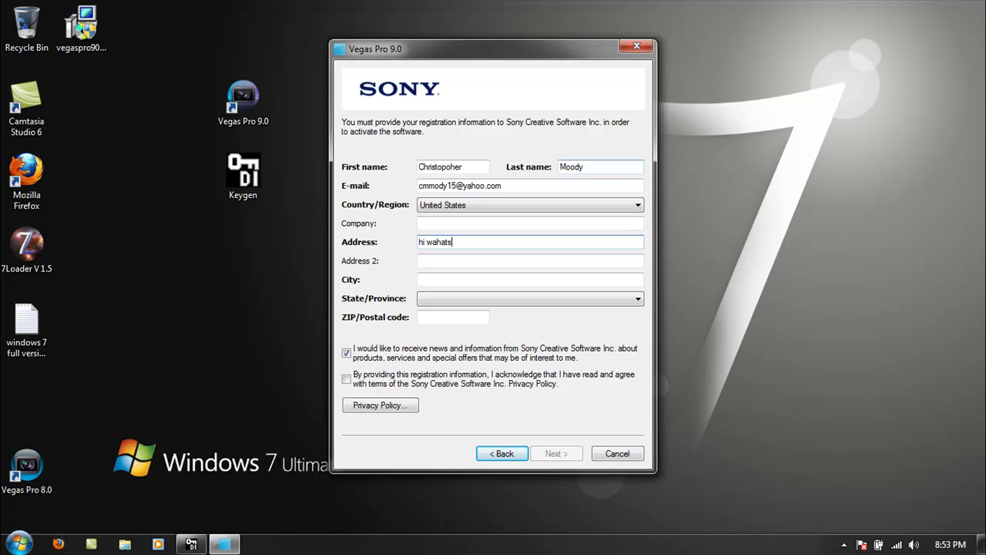
pyautogui.press('Tab')
pyautogui.press('Tab')
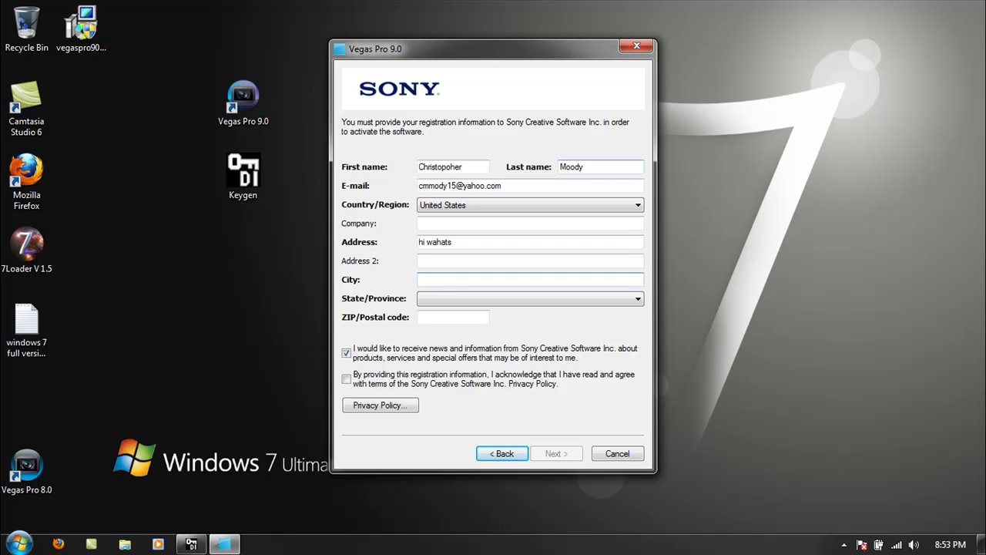
pyautogui.write('orlando')
pyautogui.press('Tab')
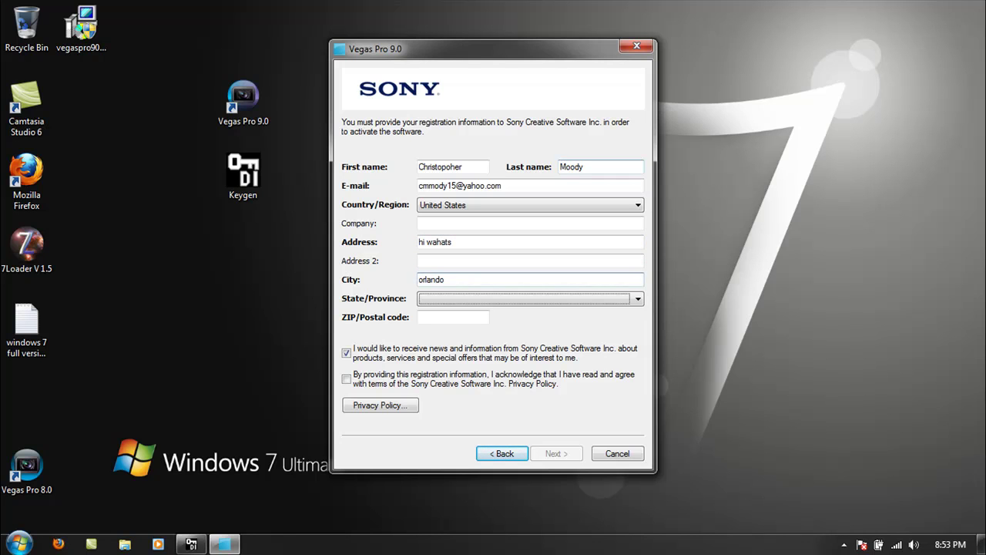
pyautogui.press('f')
pyautogui.press('l')
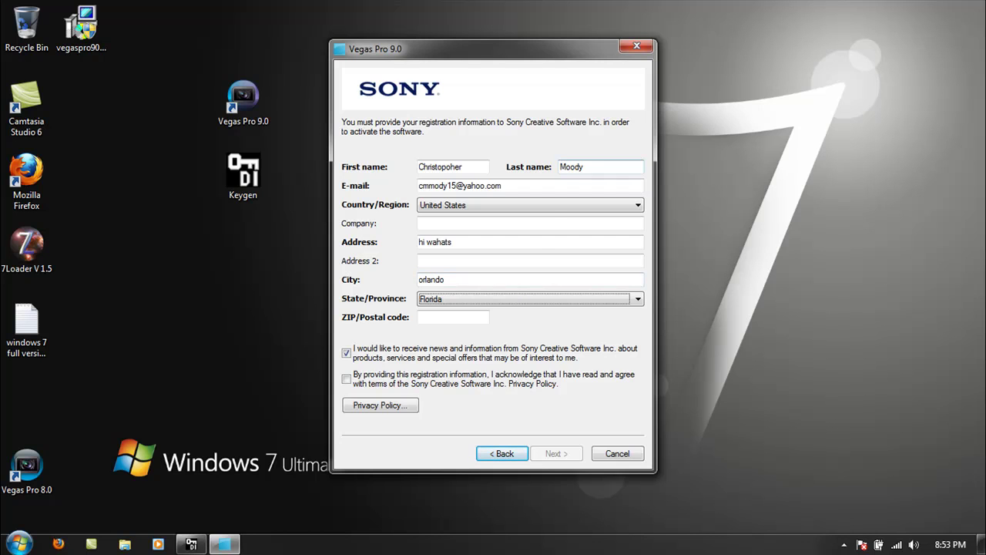
# - Opt out of news, enter the ZIP, accept privacy terms, and save Register Vegas Pro.htm, replacing it
pyautogui.click(464, 353)
pyautogui.click(436, 314)
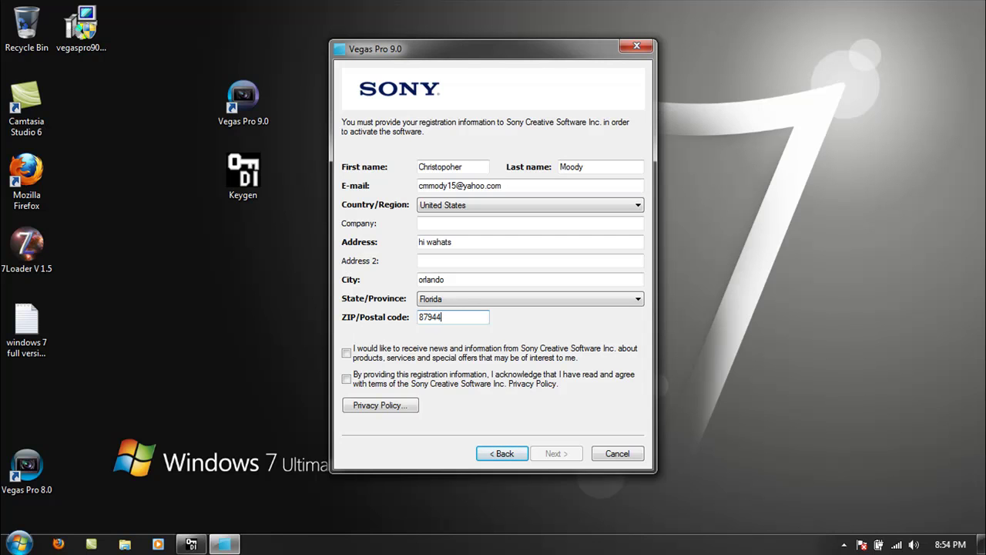
pyautogui.click(462, 389)
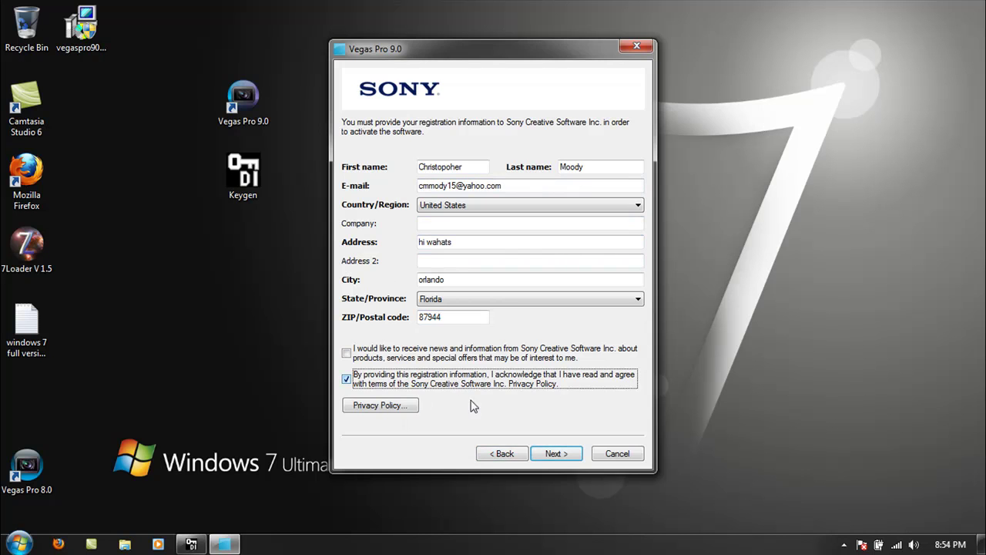
pyautogui.click(554, 452)
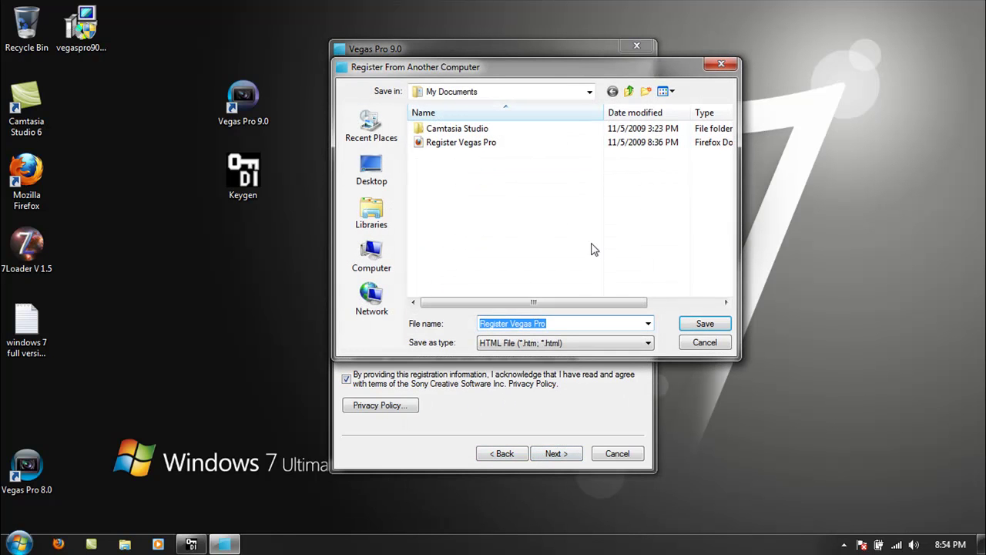
pyautogui.click(703, 323)
pyautogui.click(536, 276)
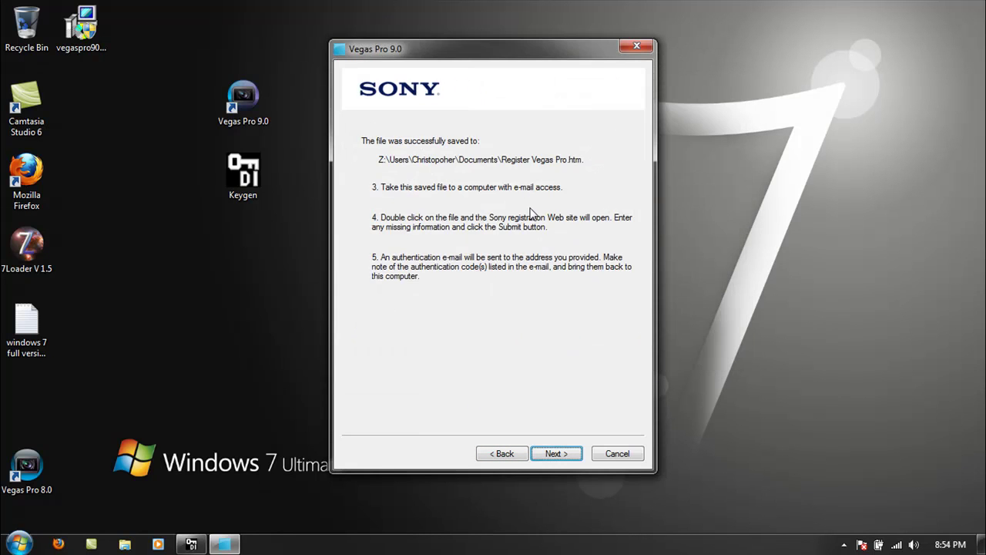
pyautogui.click(556, 453)
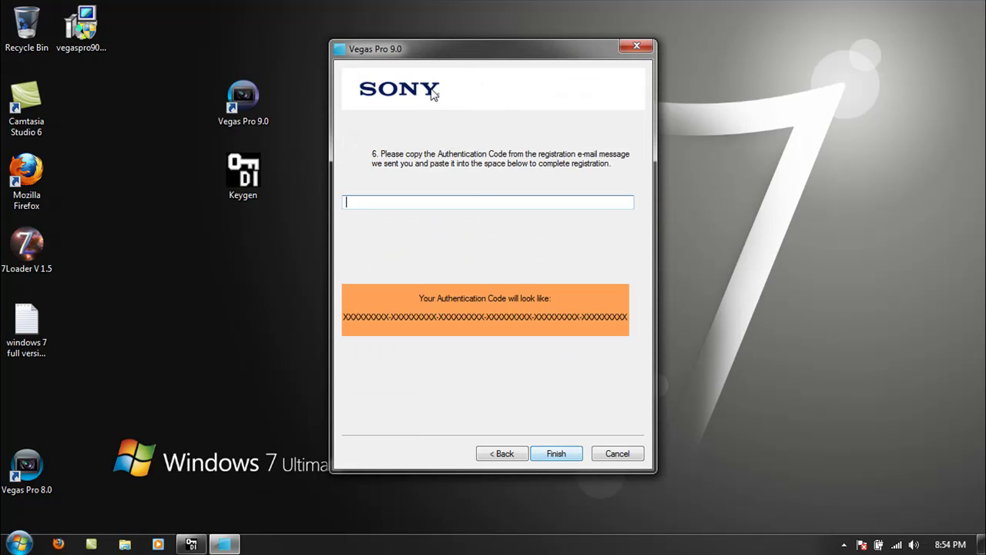
# - Paste the keygen's activation code into the wizard, finish registration, and exit the keygen
pyautogui.moveTo(426, 54); pyautogui.dragTo(105, 69)
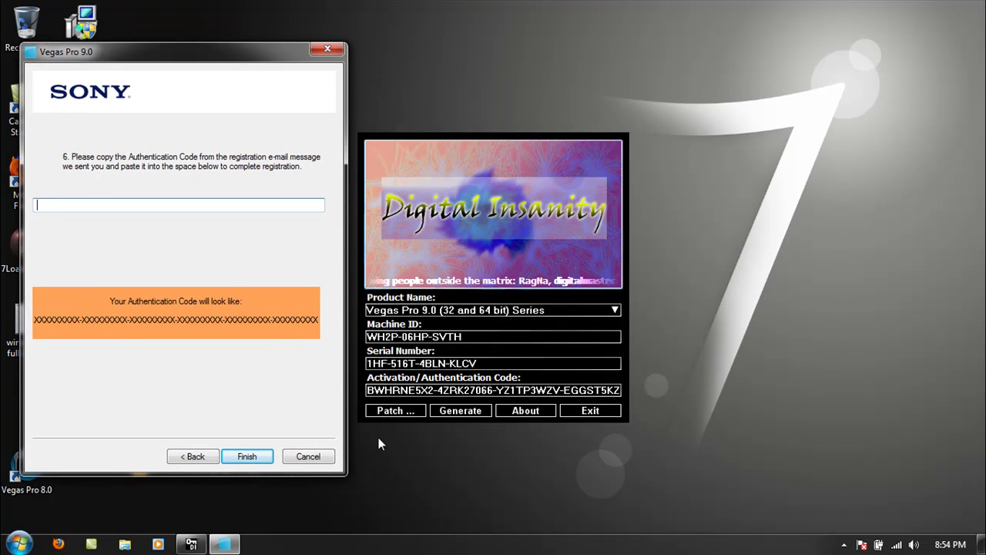
pyautogui.moveTo(369, 391); pyautogui.dragTo(725, 398)
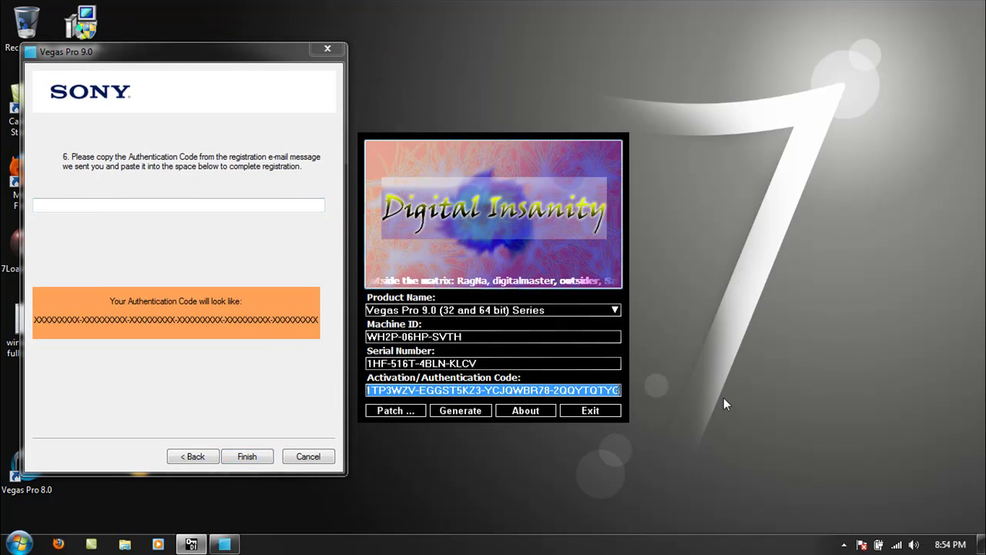
pyautogui.click(161, 206)
pyautogui.hotkey('ctrl', 'v')
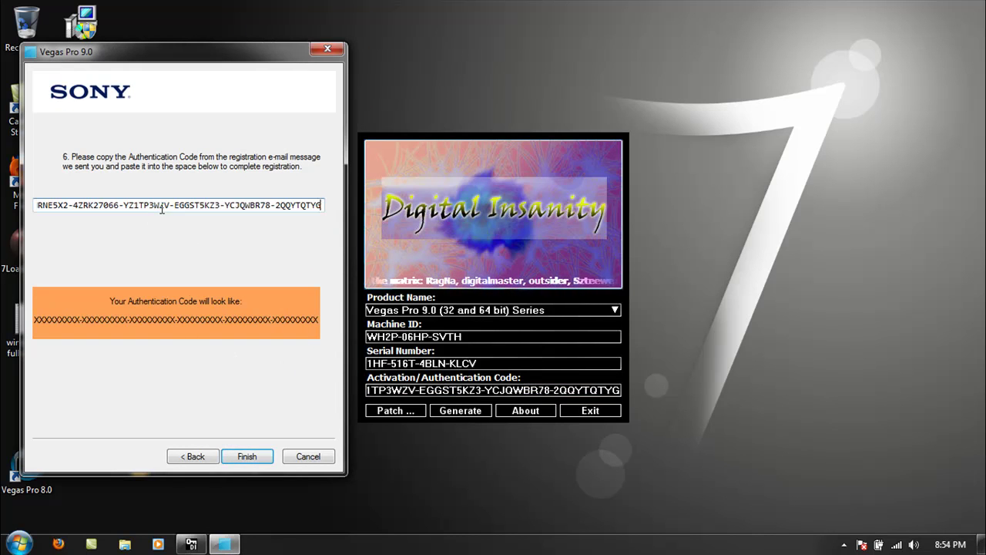
pyautogui.click(244, 456)
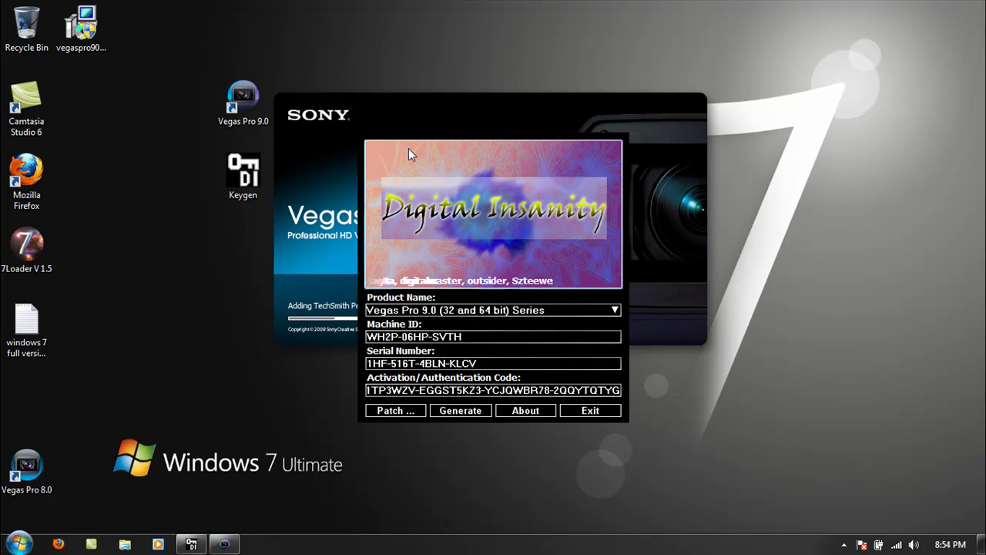
pyautogui.click(594, 413)
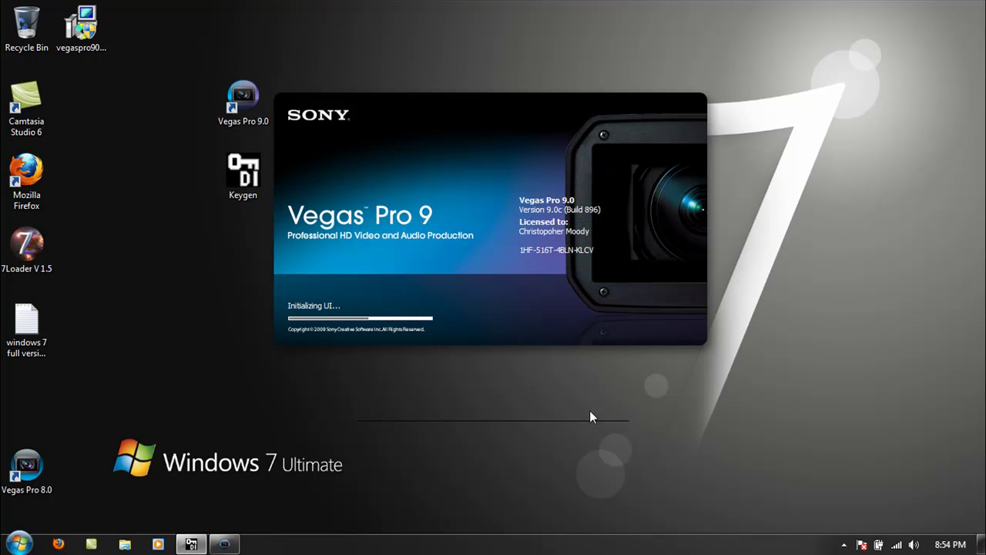